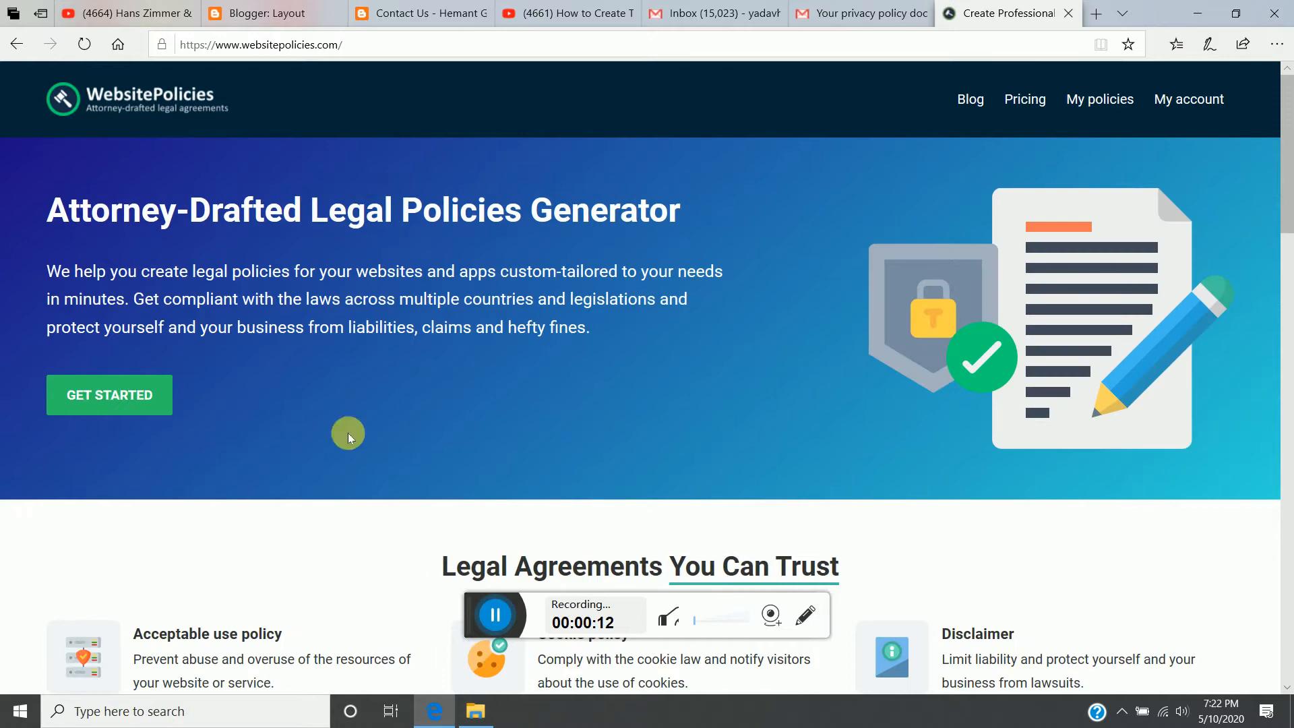
- Look through the policy types offered by the generator and start creating a terms and conditions policy
scroll(348, 433, down, 6)
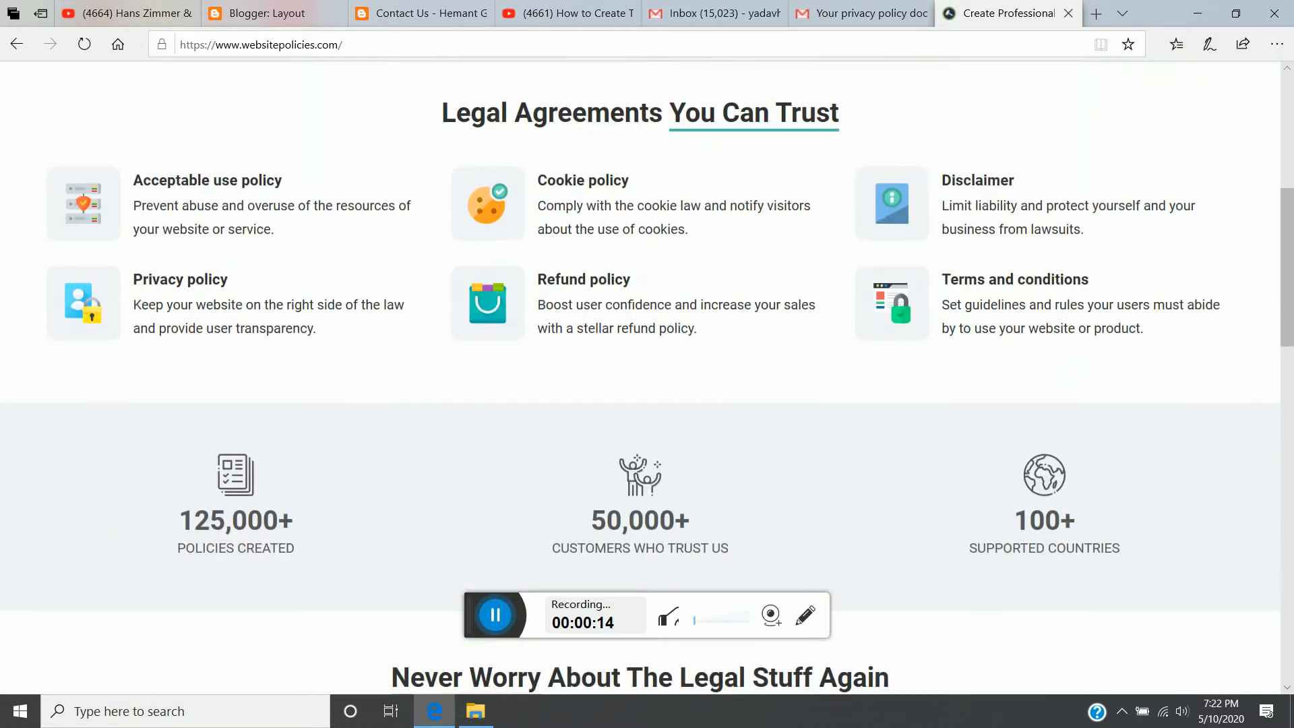
scroll(348, 431, down, 6)
scroll(341, 404, up, 12)
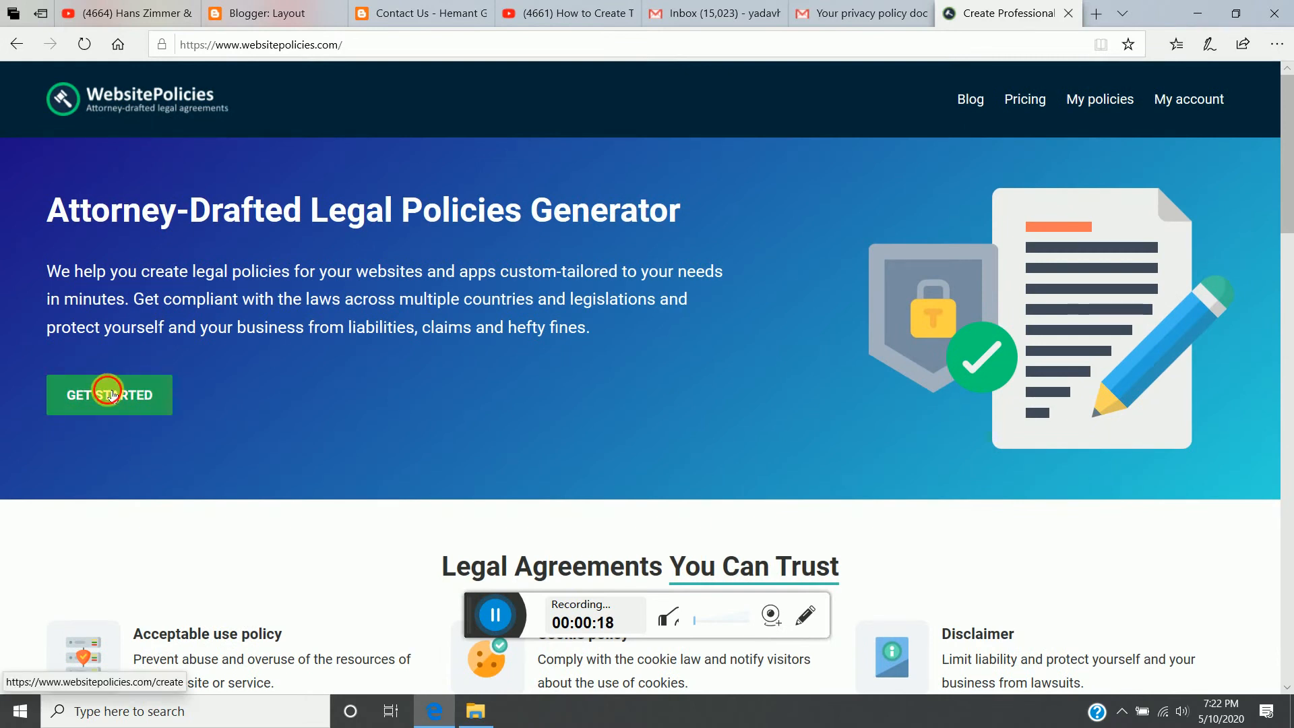
click(109, 394)
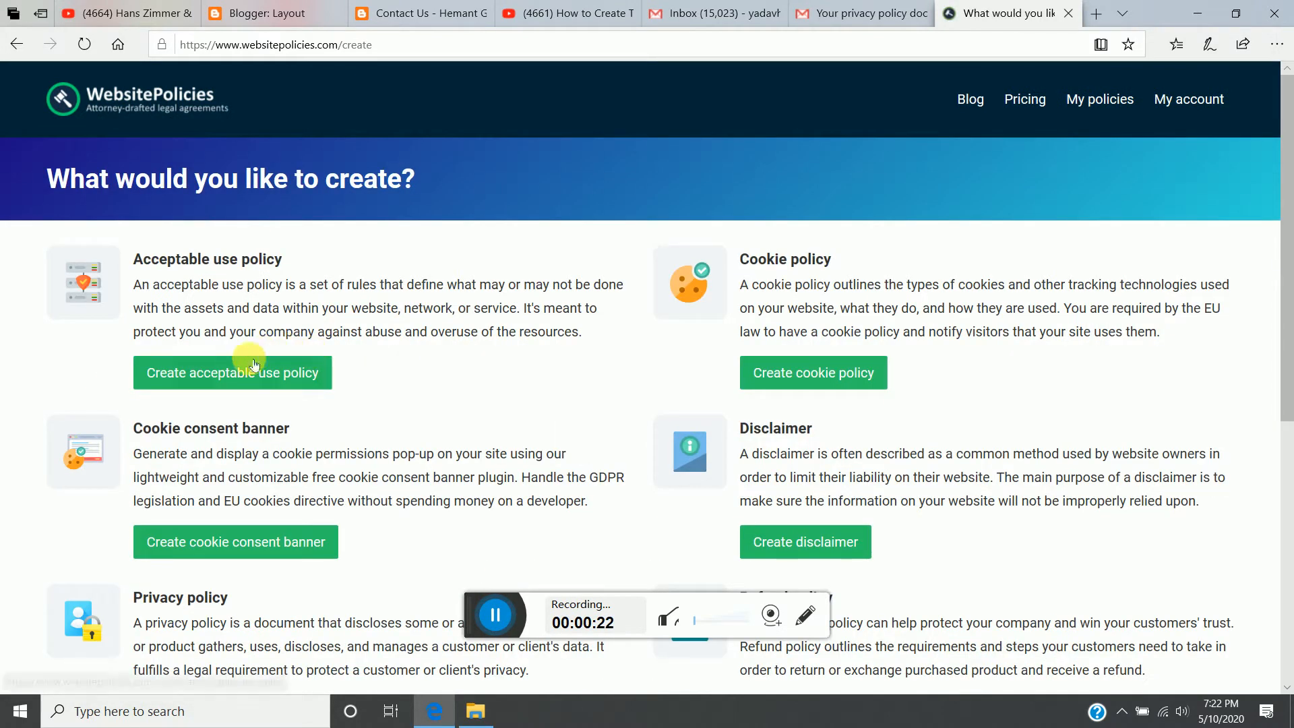
scroll(462, 387, down, 3)
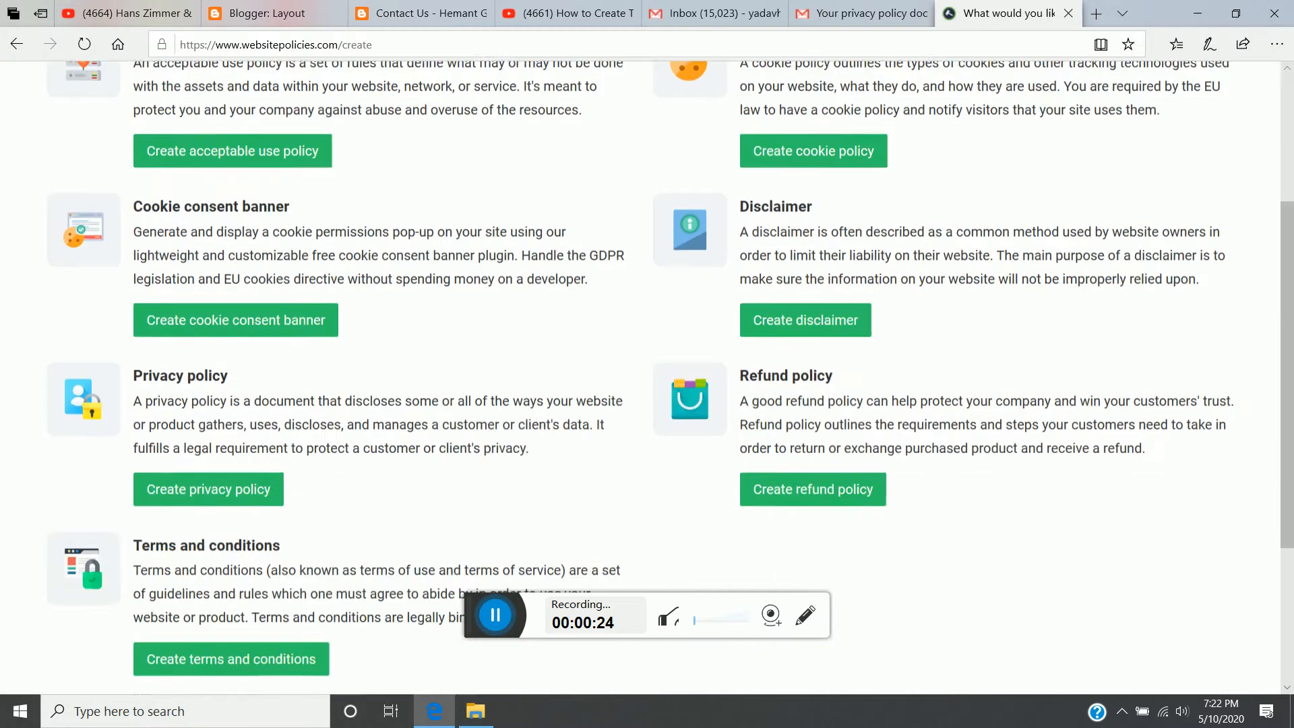
scroll(317, 253, down, 2)
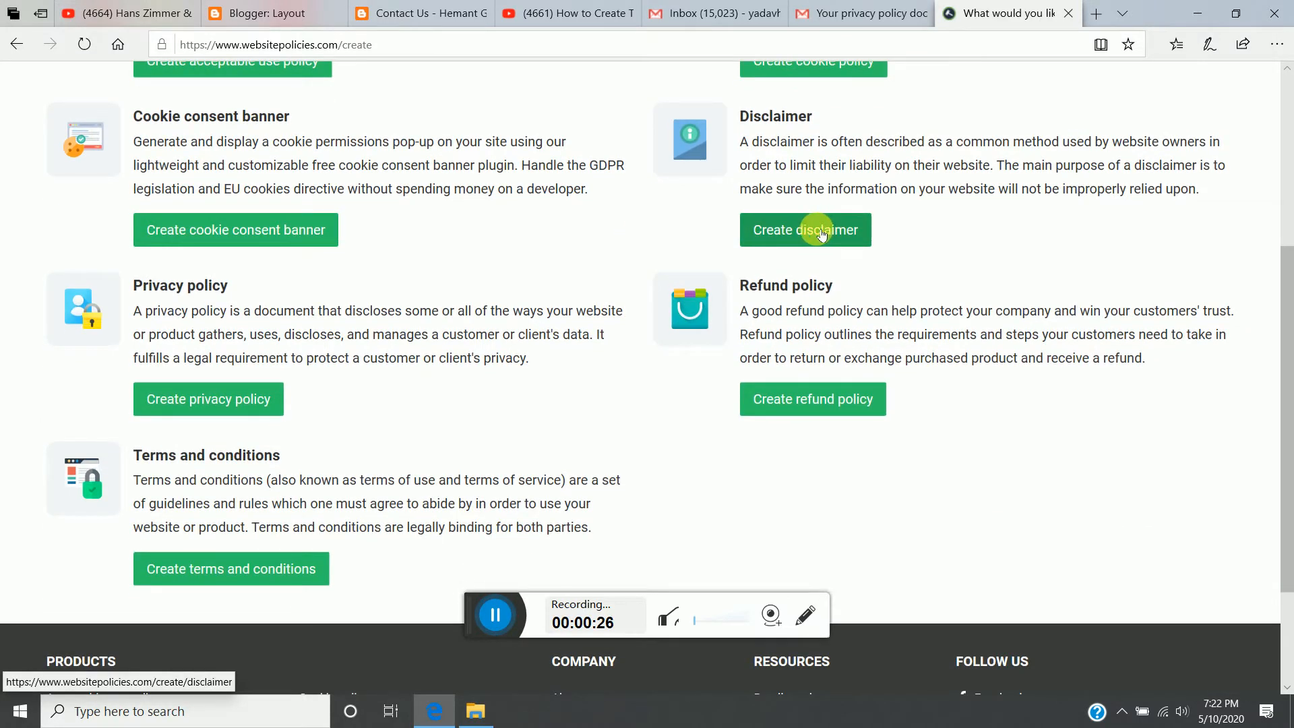
scroll(506, 405, down, 1)
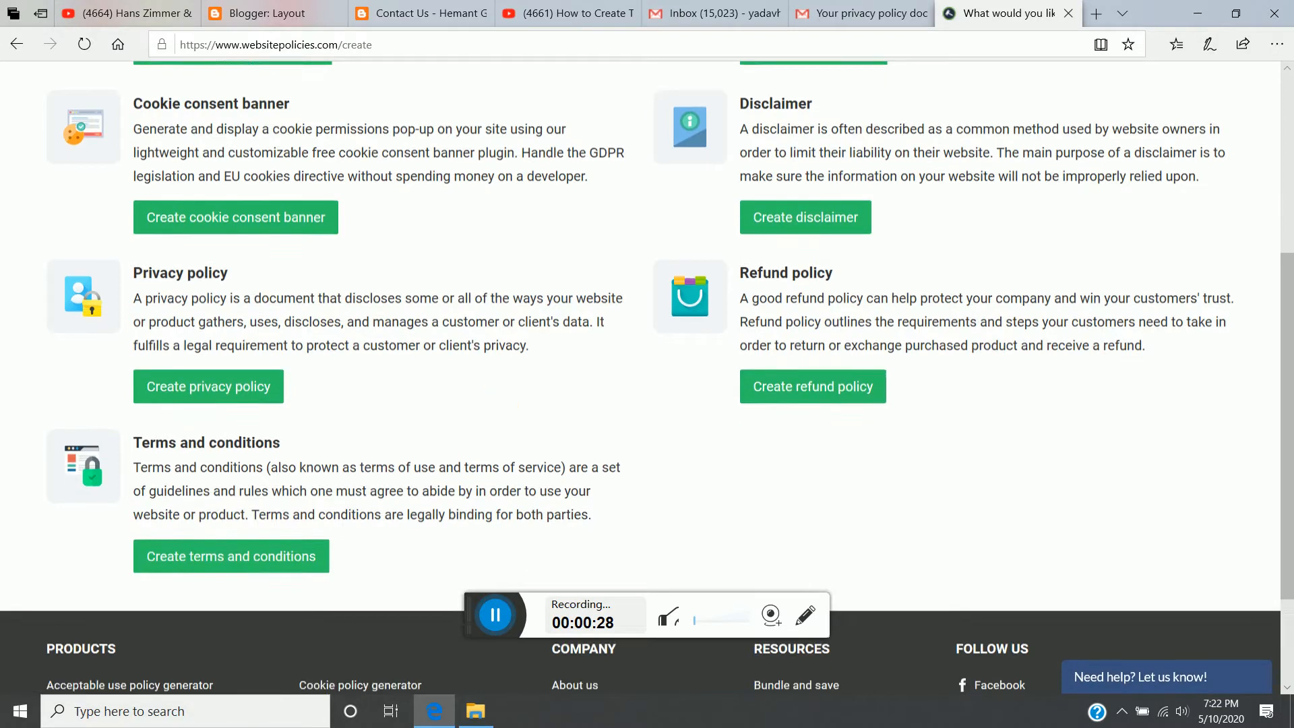
scroll(456, 404, down, 2)
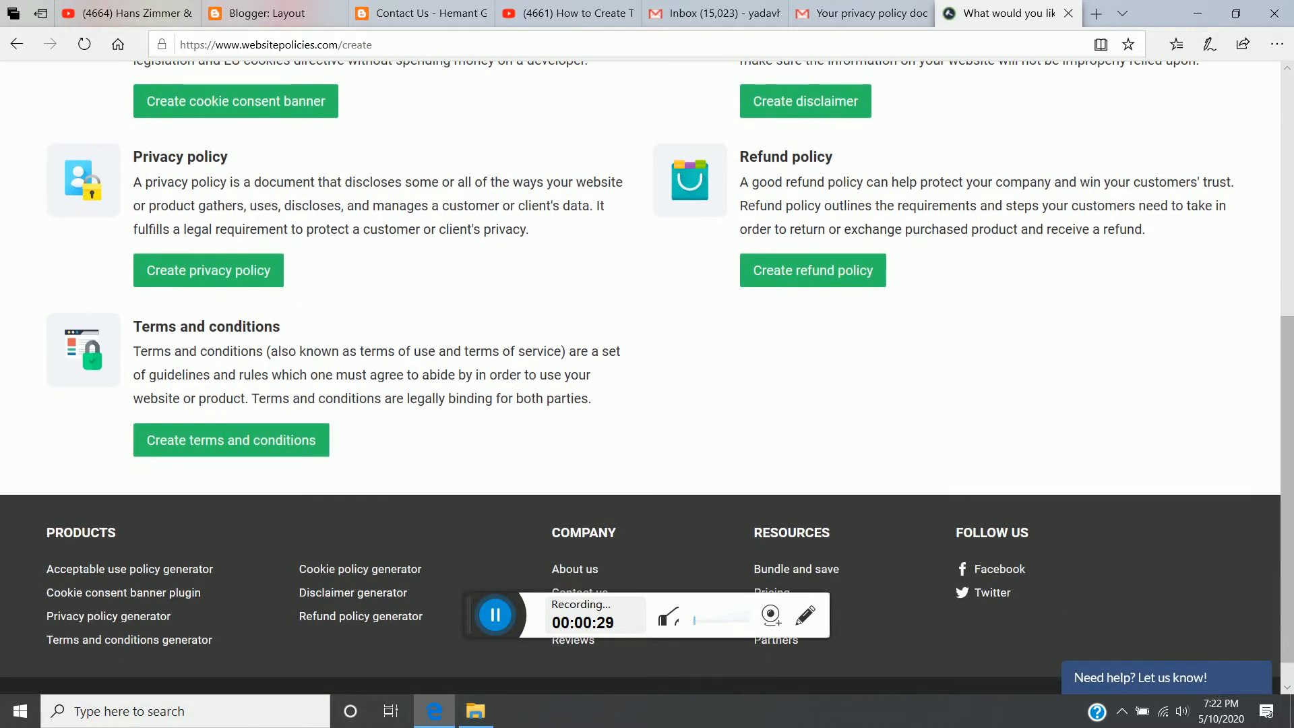
click(240, 441)
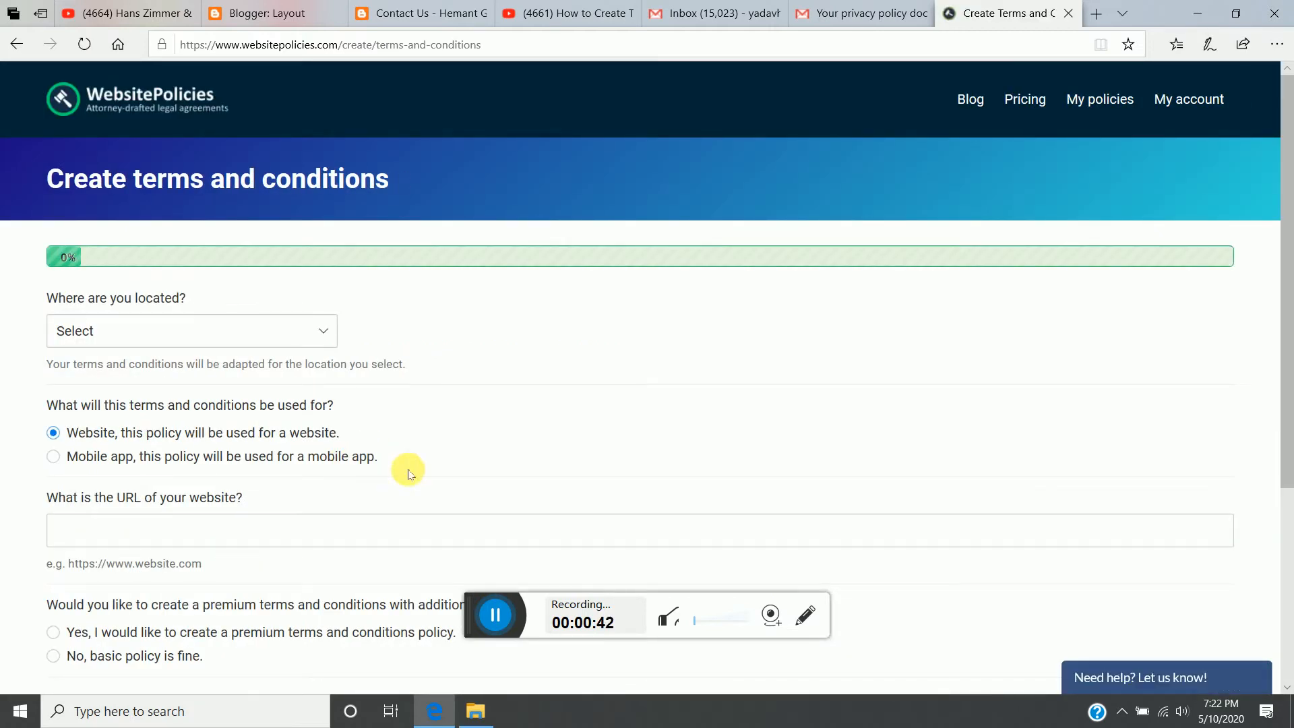
- Set the location for the terms and conditions to India, Maharashtra
scroll(408, 467, down, 4)
scroll(423, 347, up, 4)
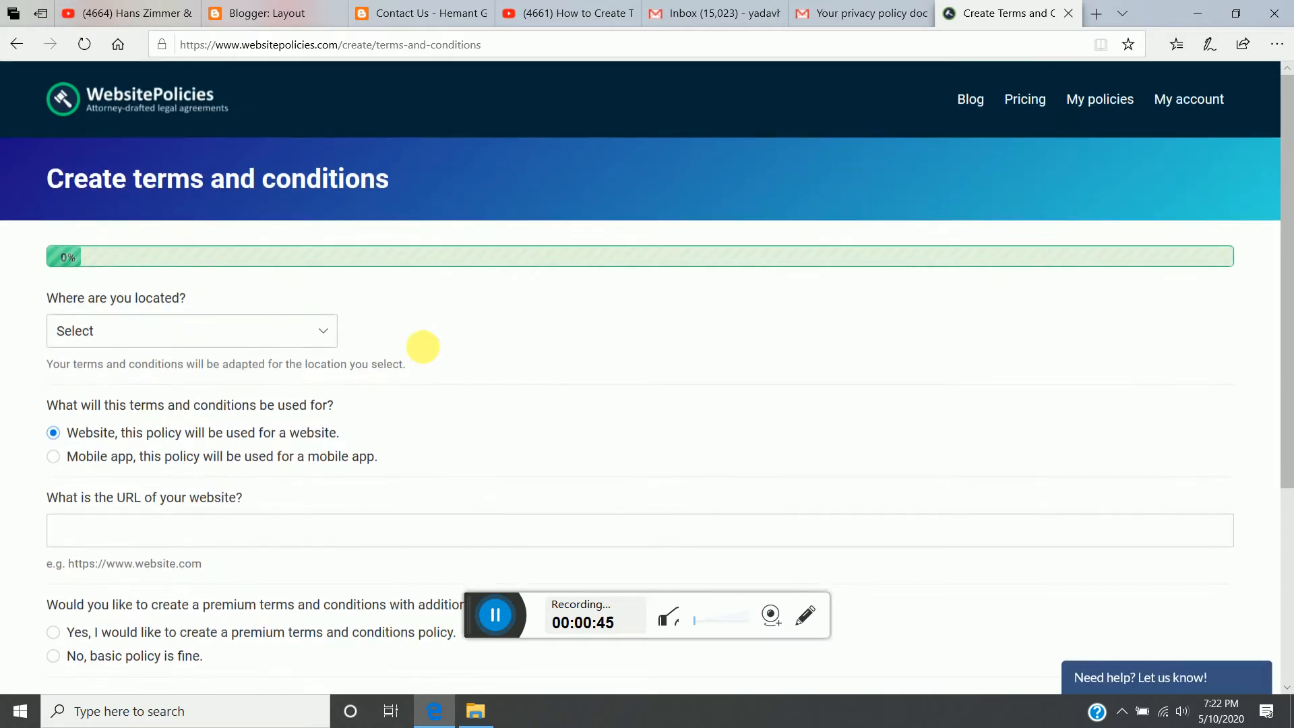
click(322, 332)
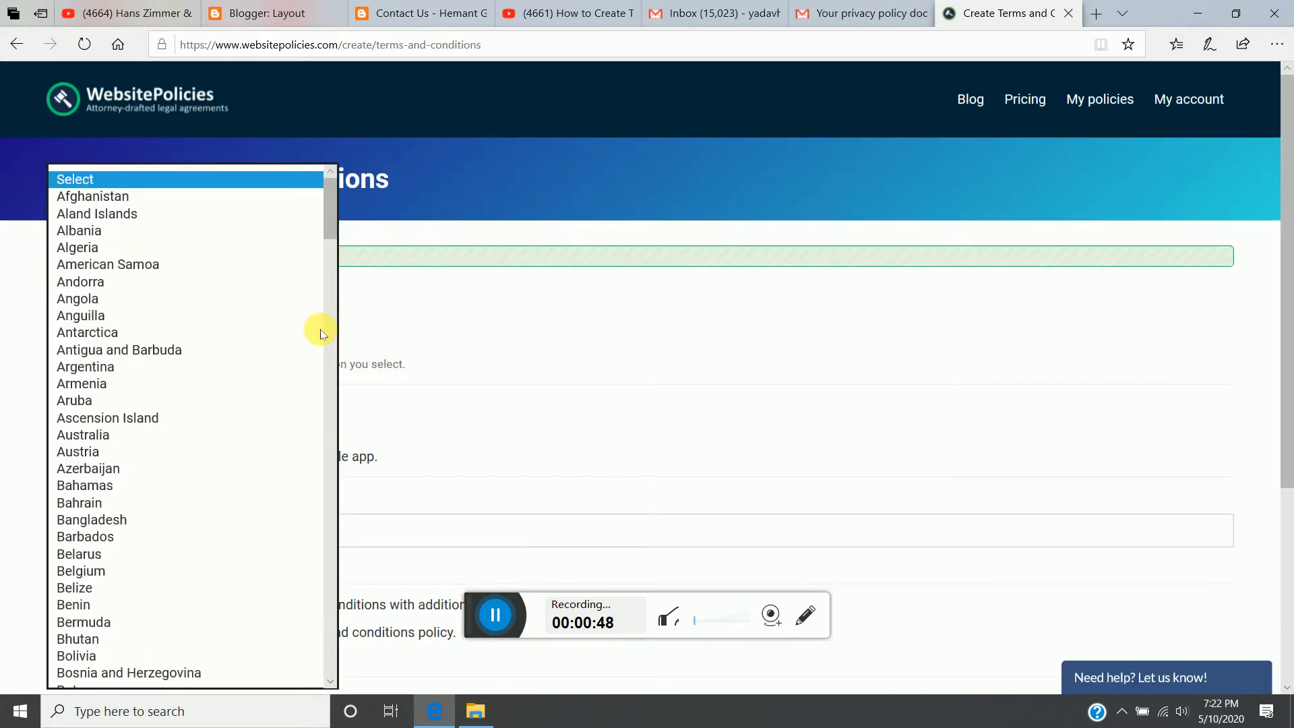
text(in)
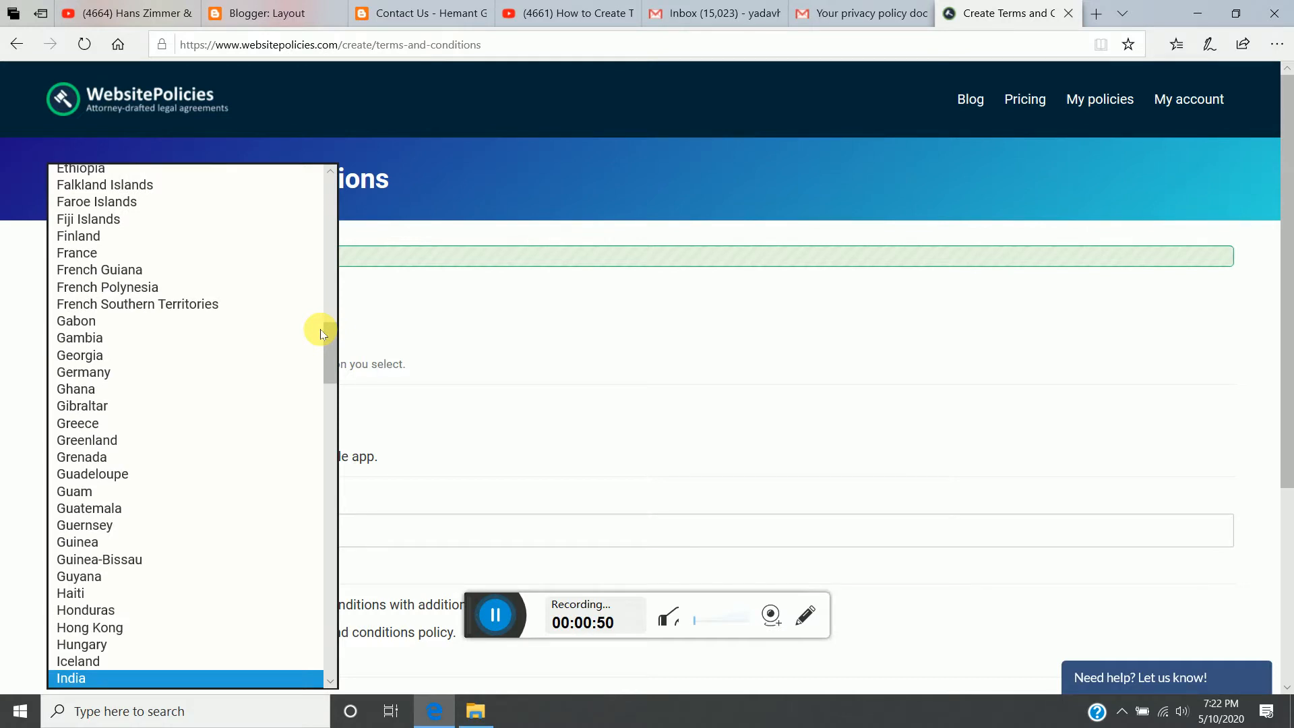
key(Return)
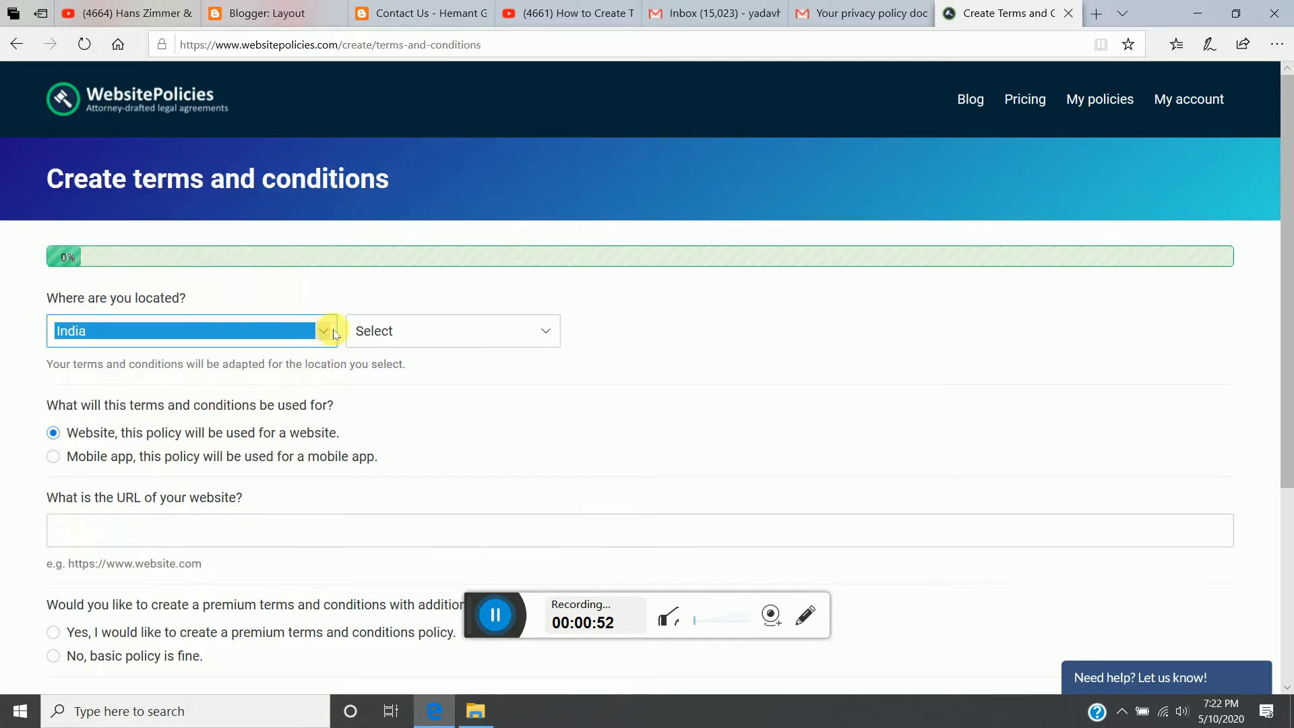
click(433, 338)
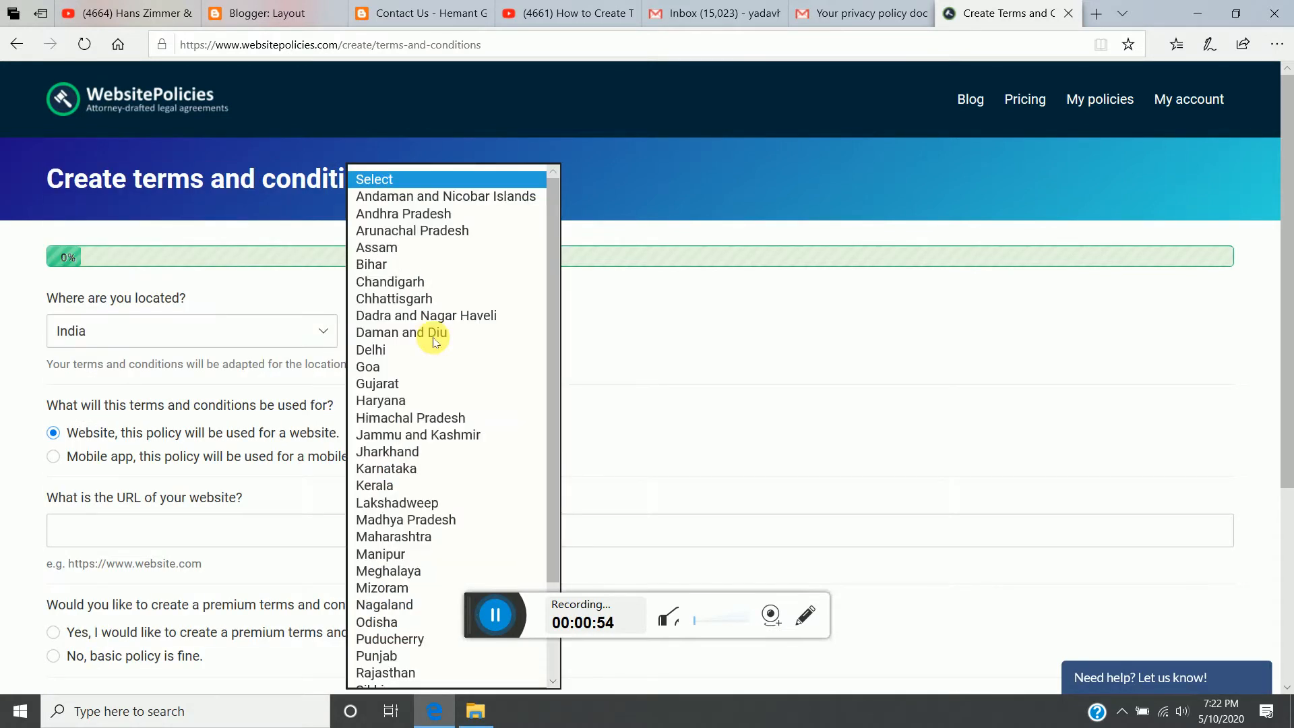
click(428, 539)
click(471, 453)
scroll(470, 454, down, 1)
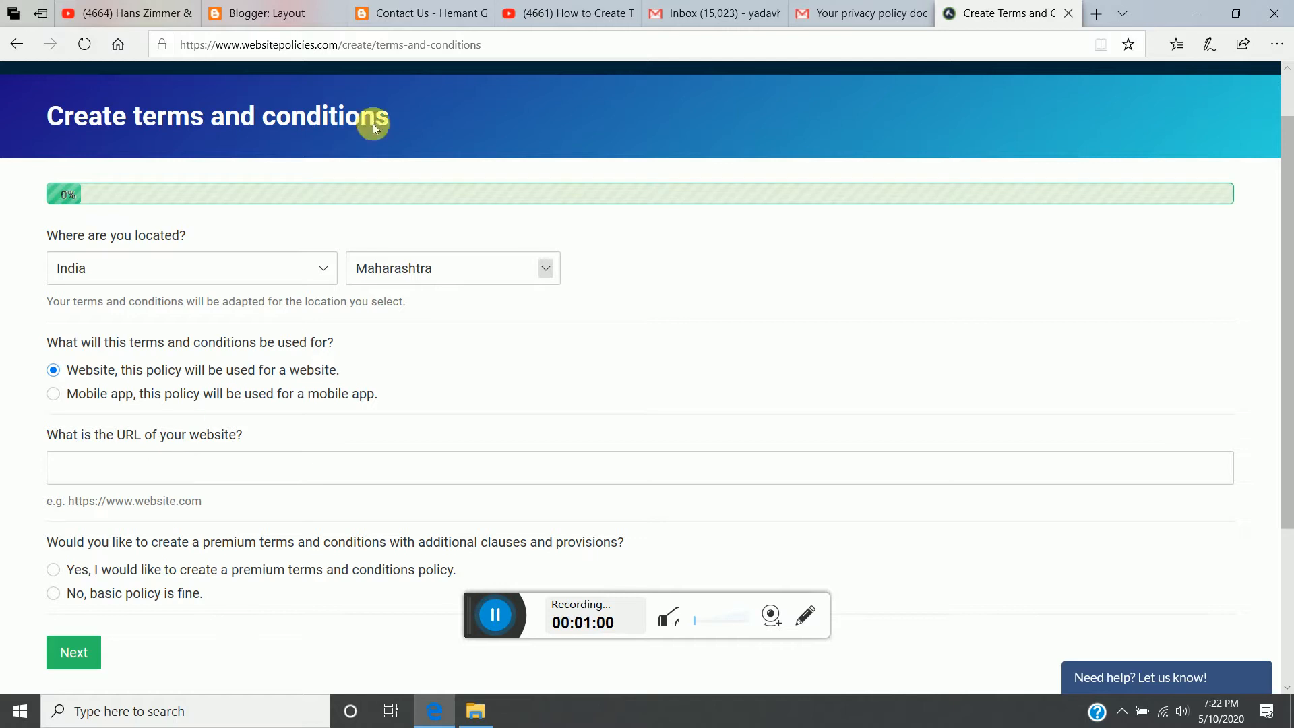
- Copy the web address of the blog's home page and return to the terms and conditions form
click(415, 17)
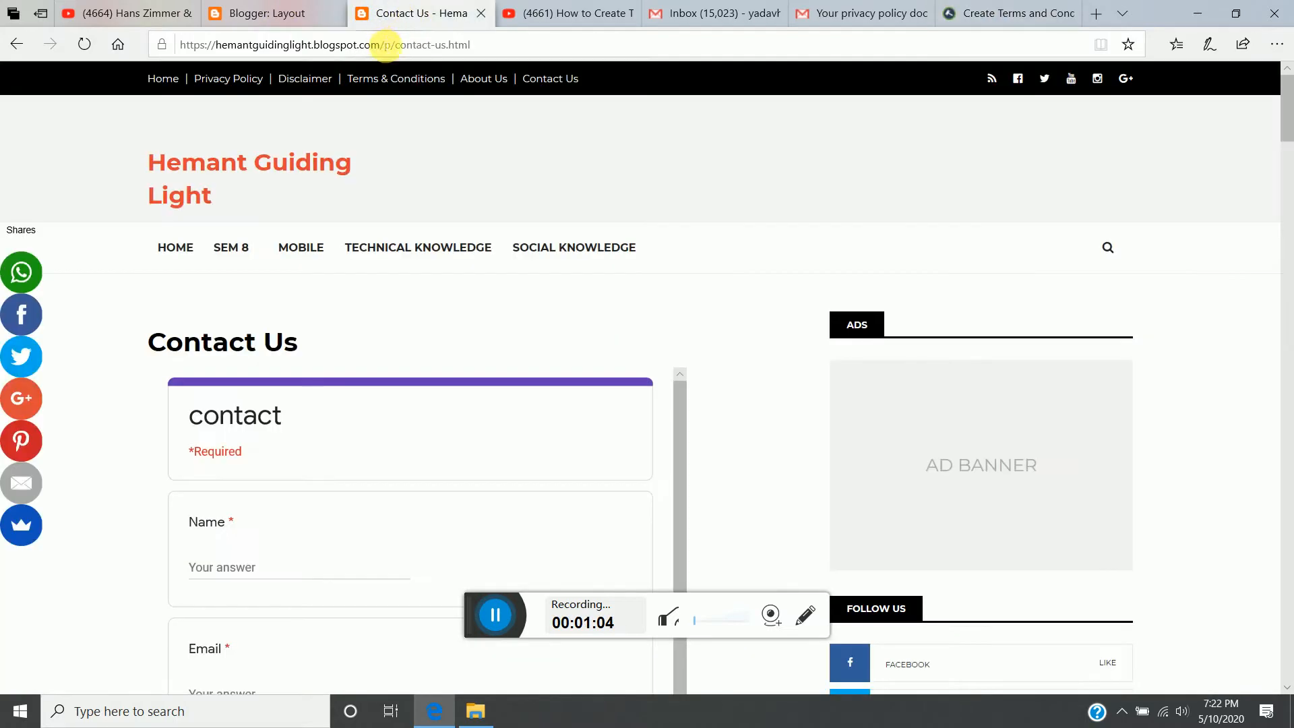
click(157, 79)
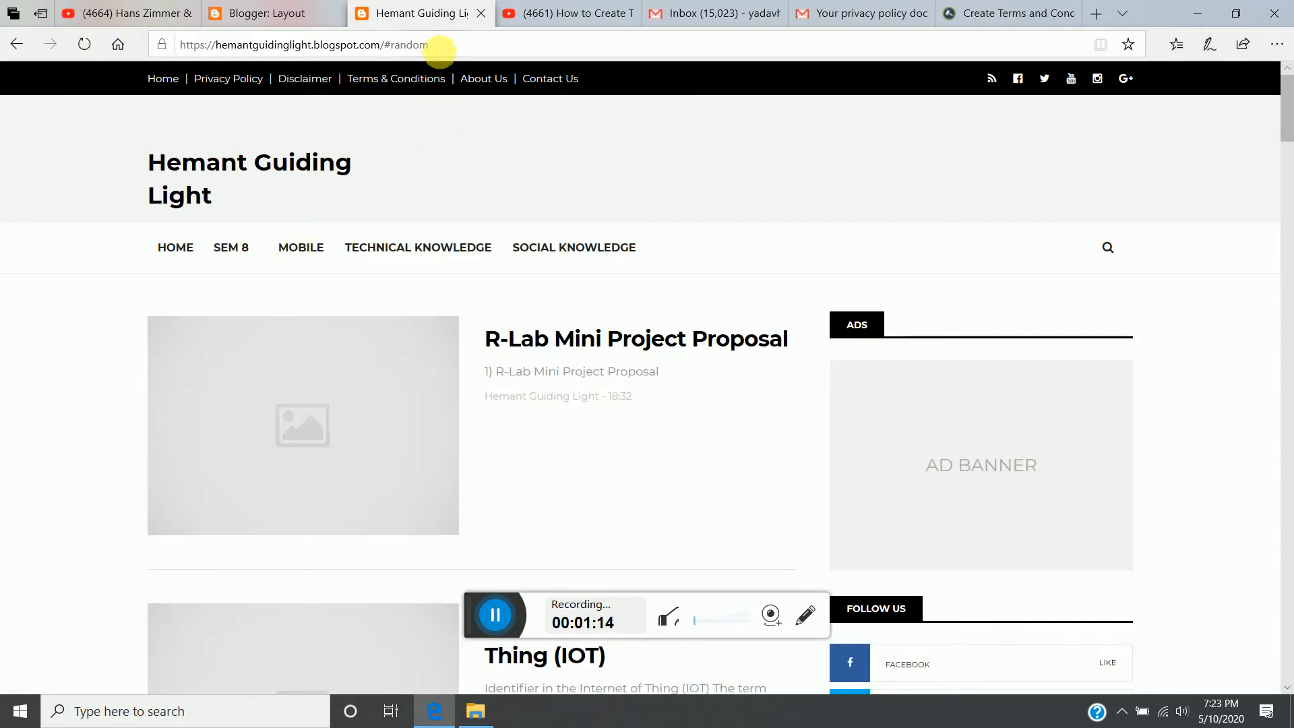
click(443, 47)
key(ctrl+c)
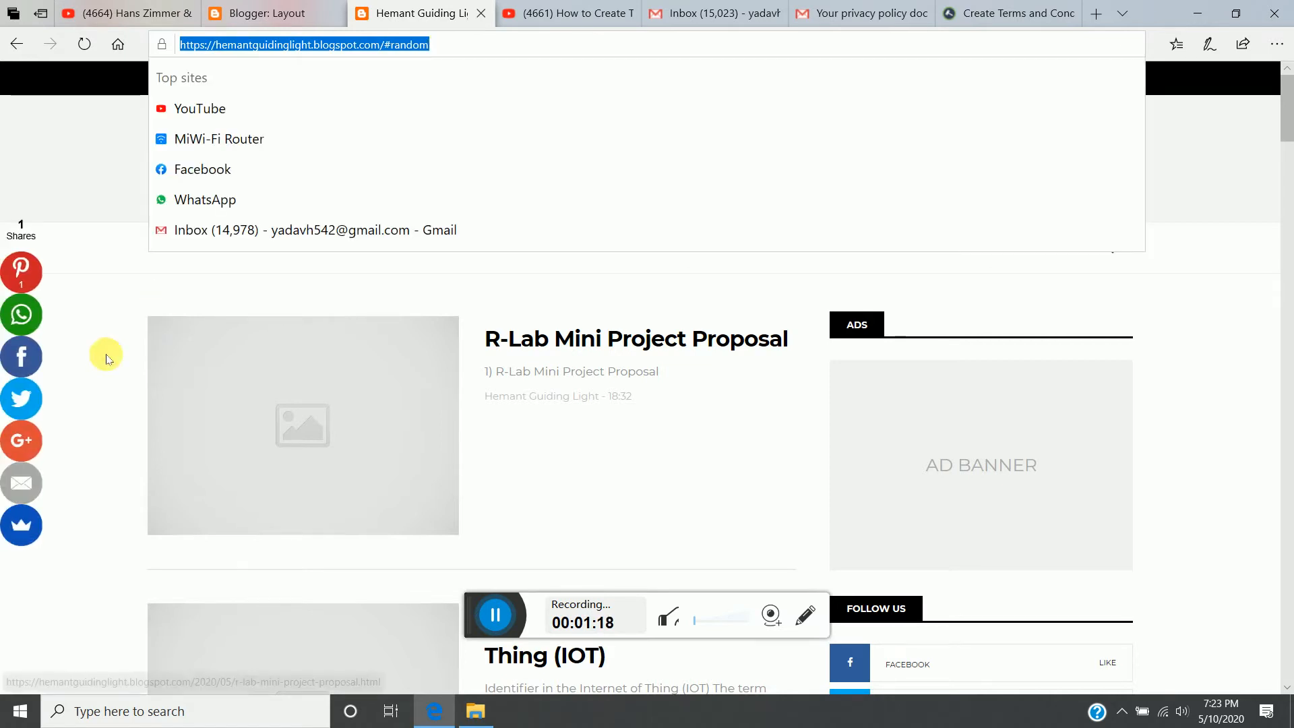
click(246, 263)
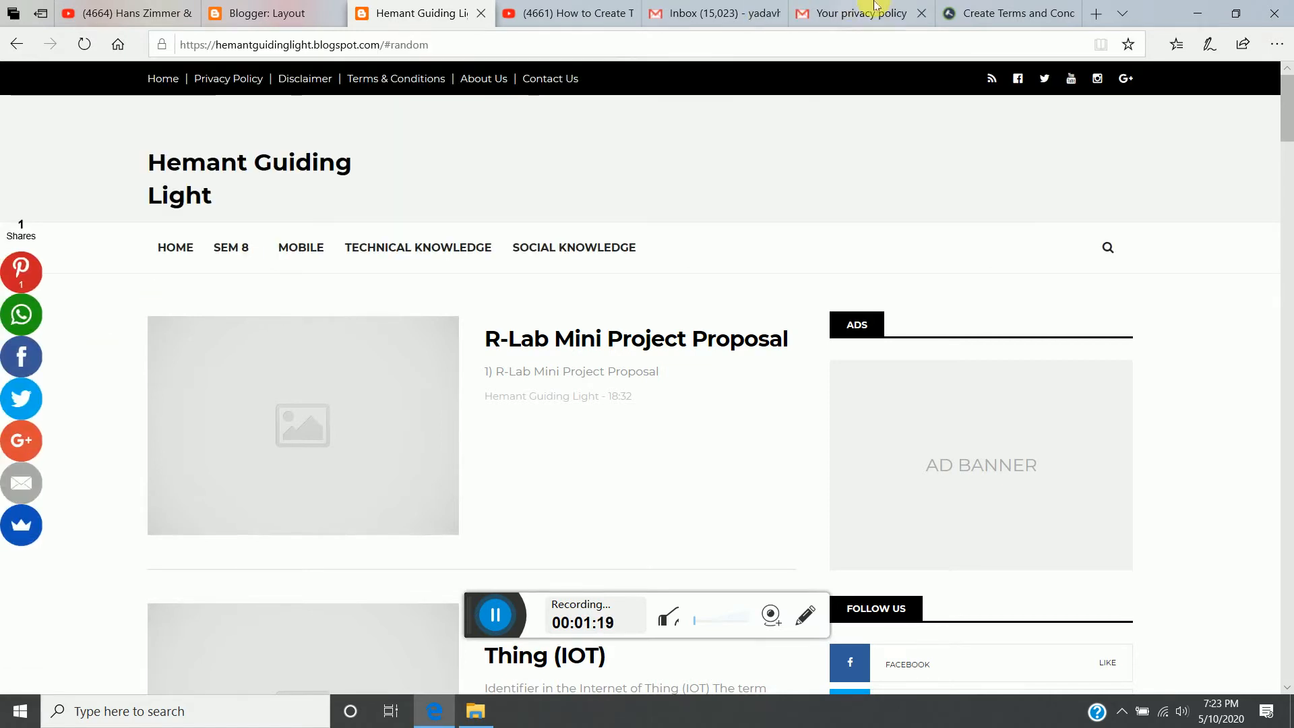
click(984, 12)
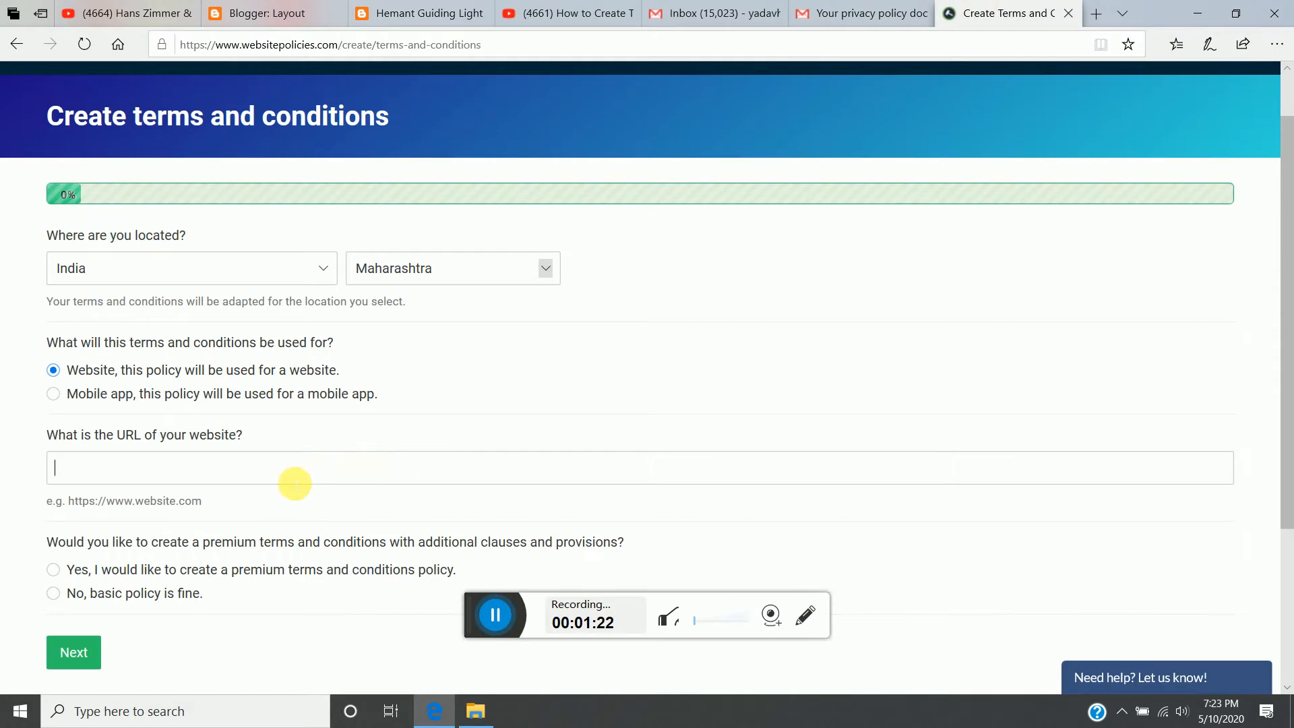
- Paste the copied blog address as the website URL and remove "#random" from its end
click(294, 483)
key(ctrl+v)
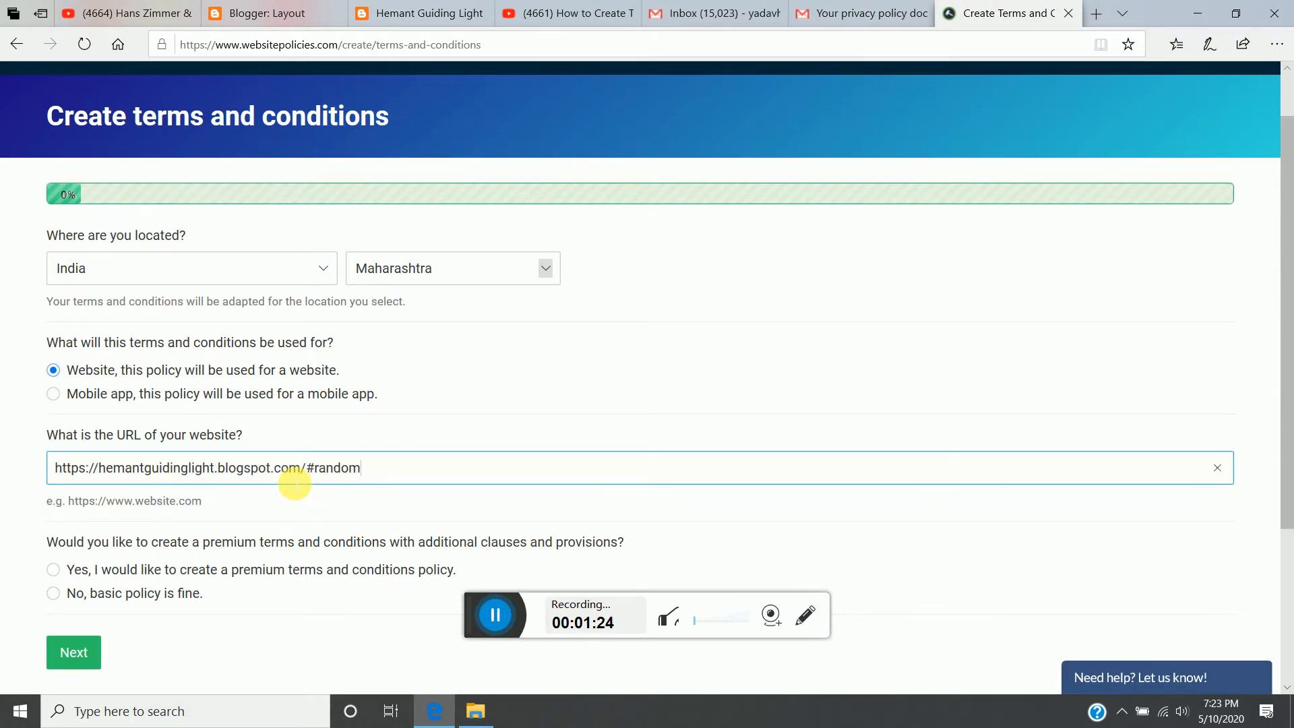
key(BackSpace)
key(BackSpace)
key(BackSpace)
key(BackSpace)
key(BackSpace)
key(BackSpace)
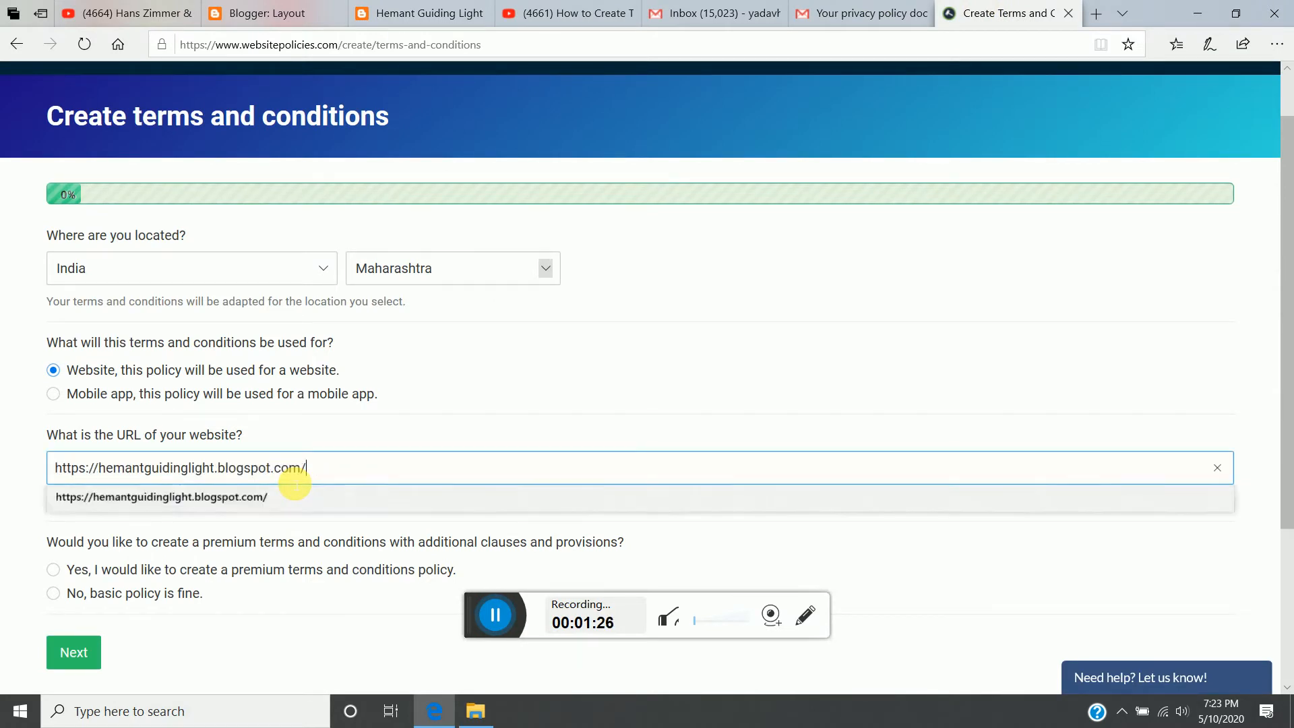
click(499, 413)
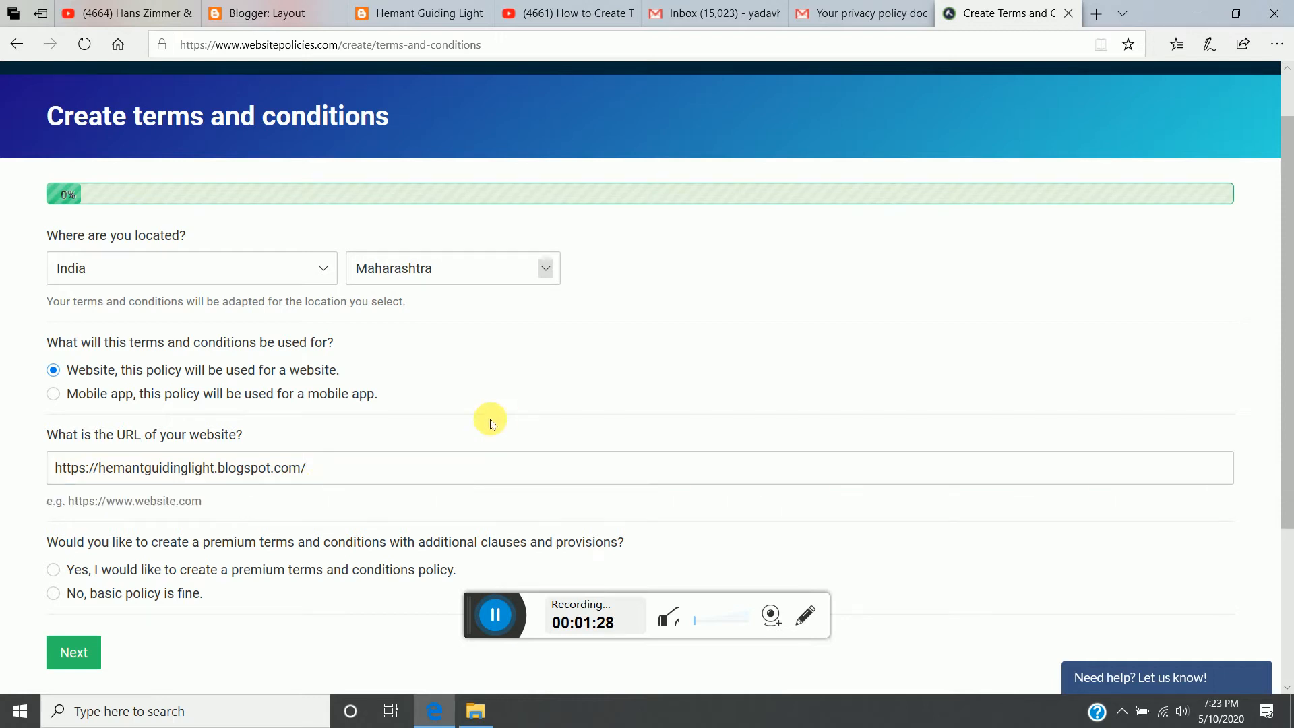
- Choose the basic policy instead of the premium one and continue to the operating entity questions
scroll(243, 598, down, 3)
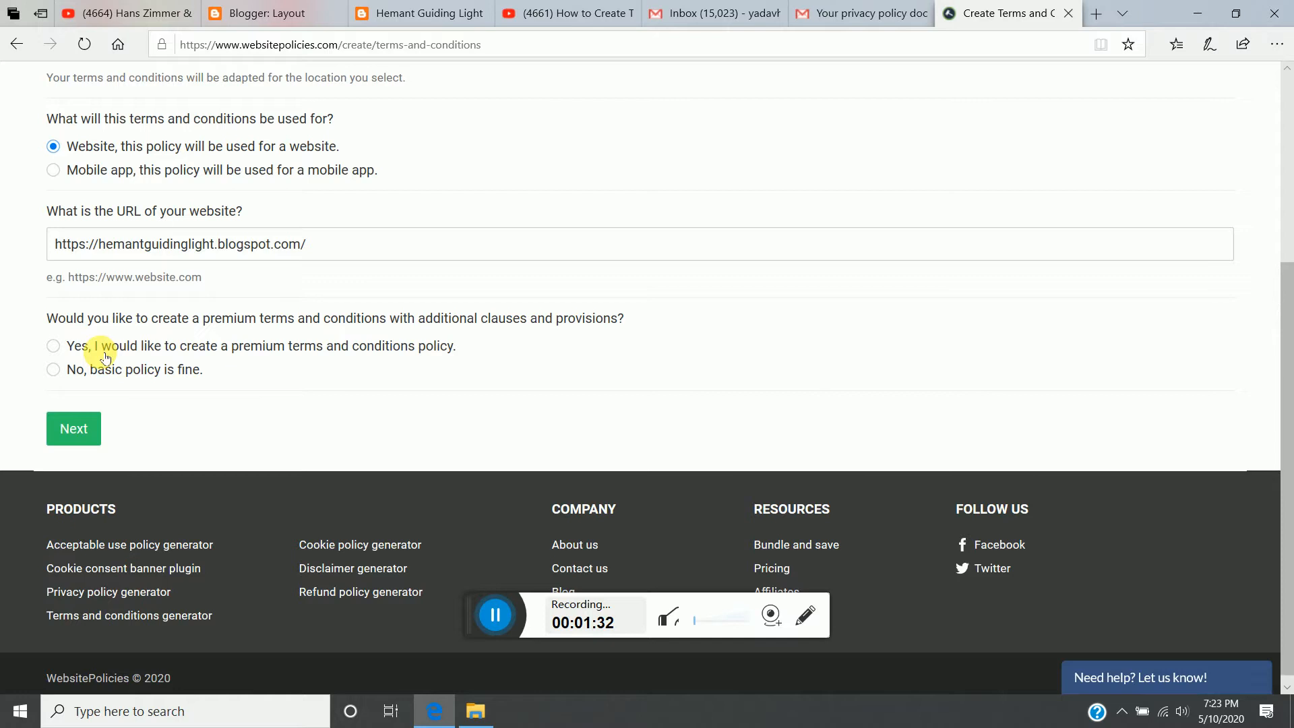
click(54, 370)
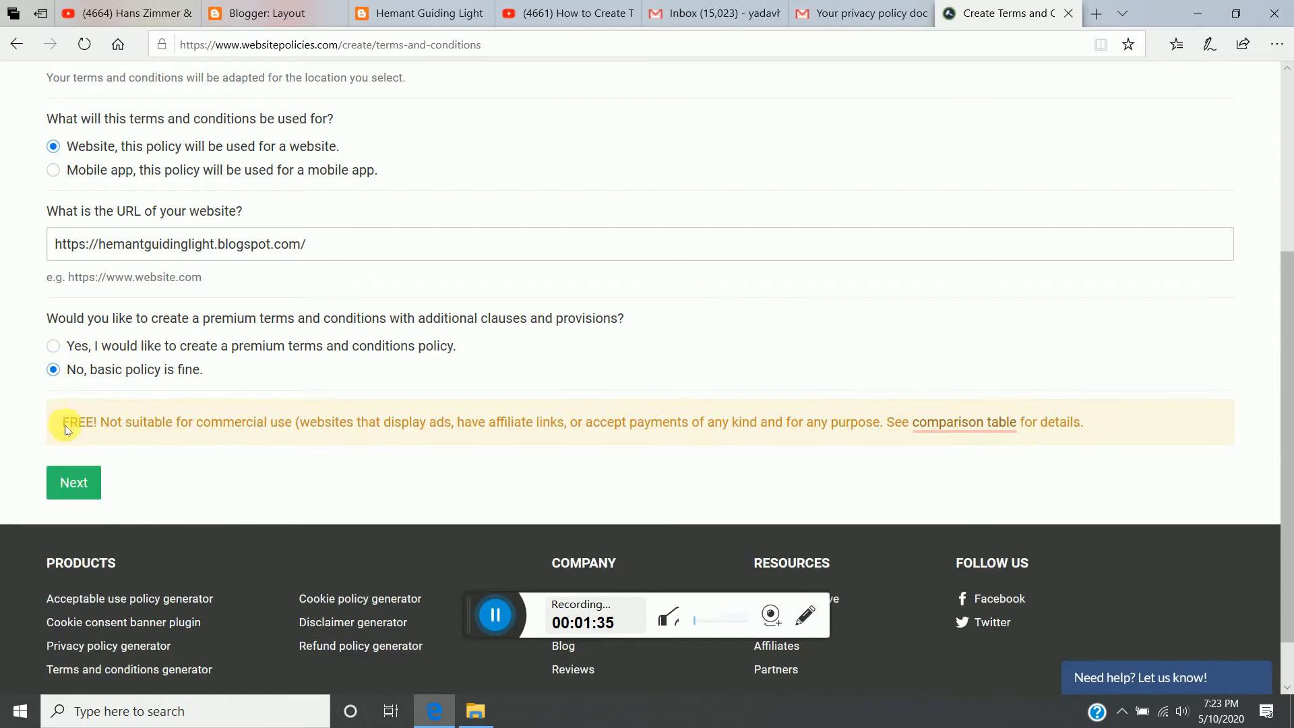
click(75, 494)
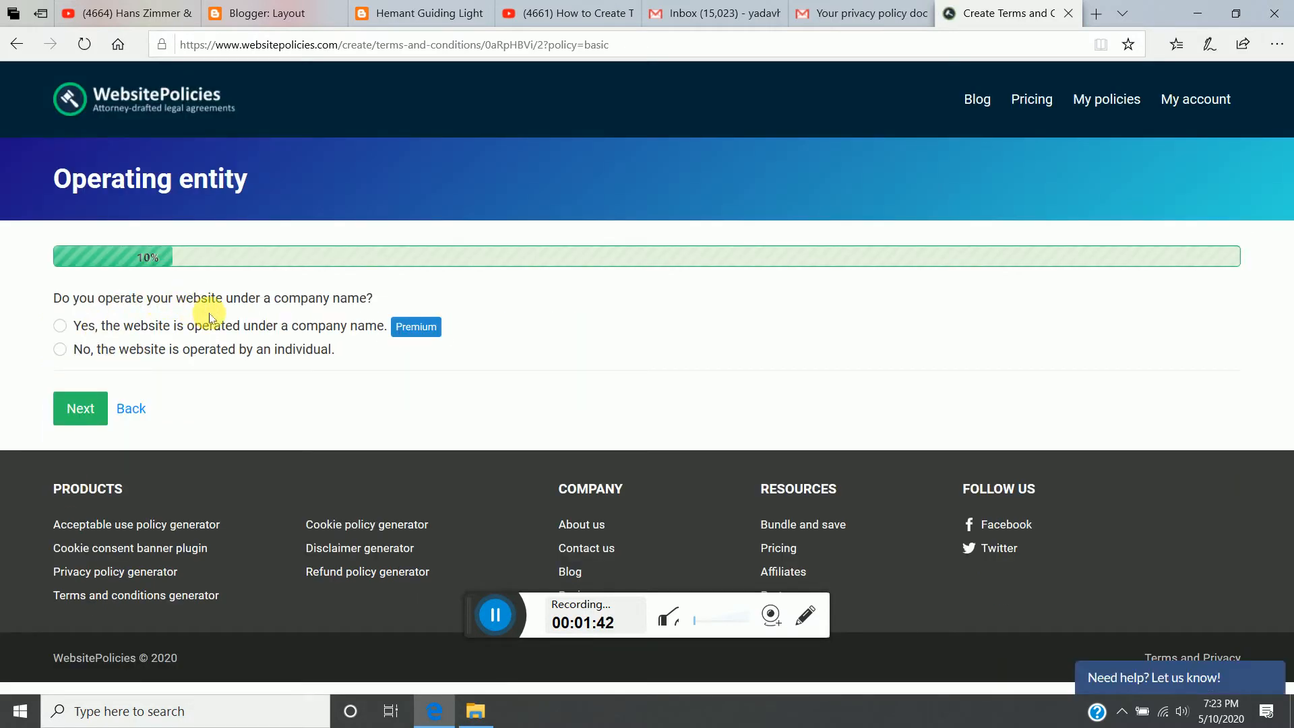
- State that an individual operates the website and that users can't sign up or create an account, submitting both answers
click(60, 350)
click(79, 413)
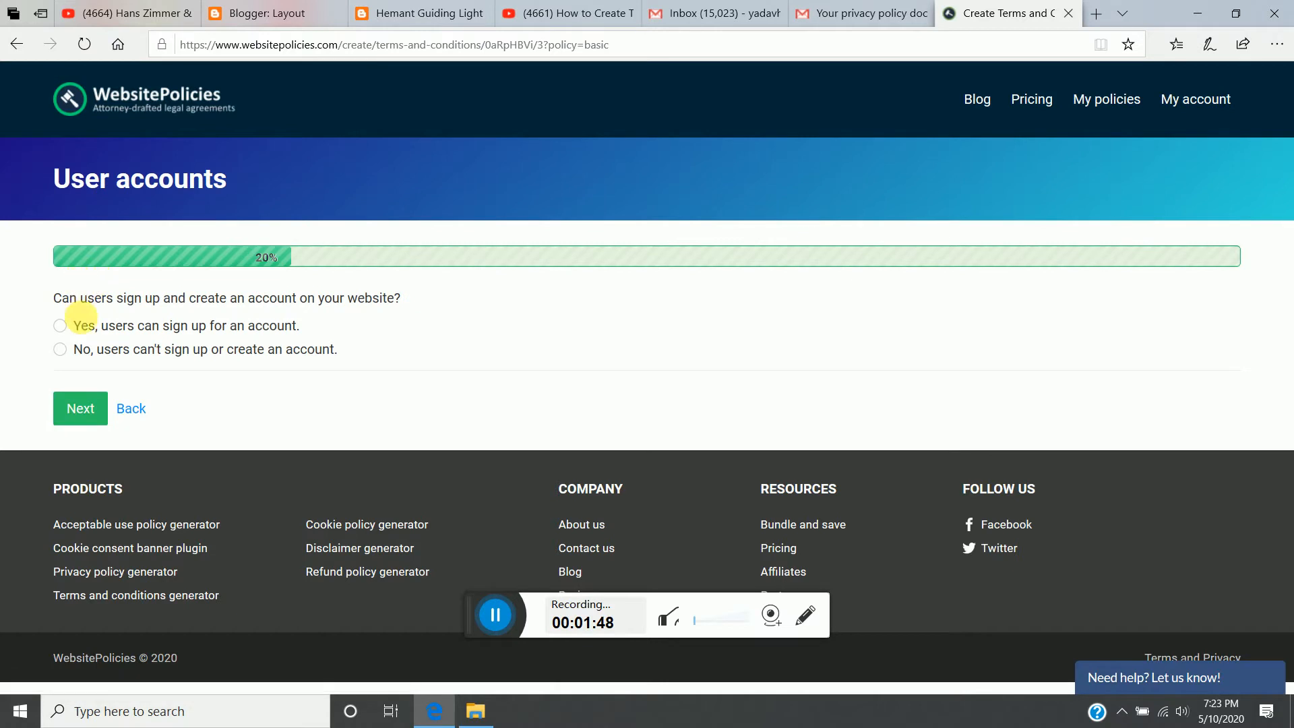
click(60, 351)
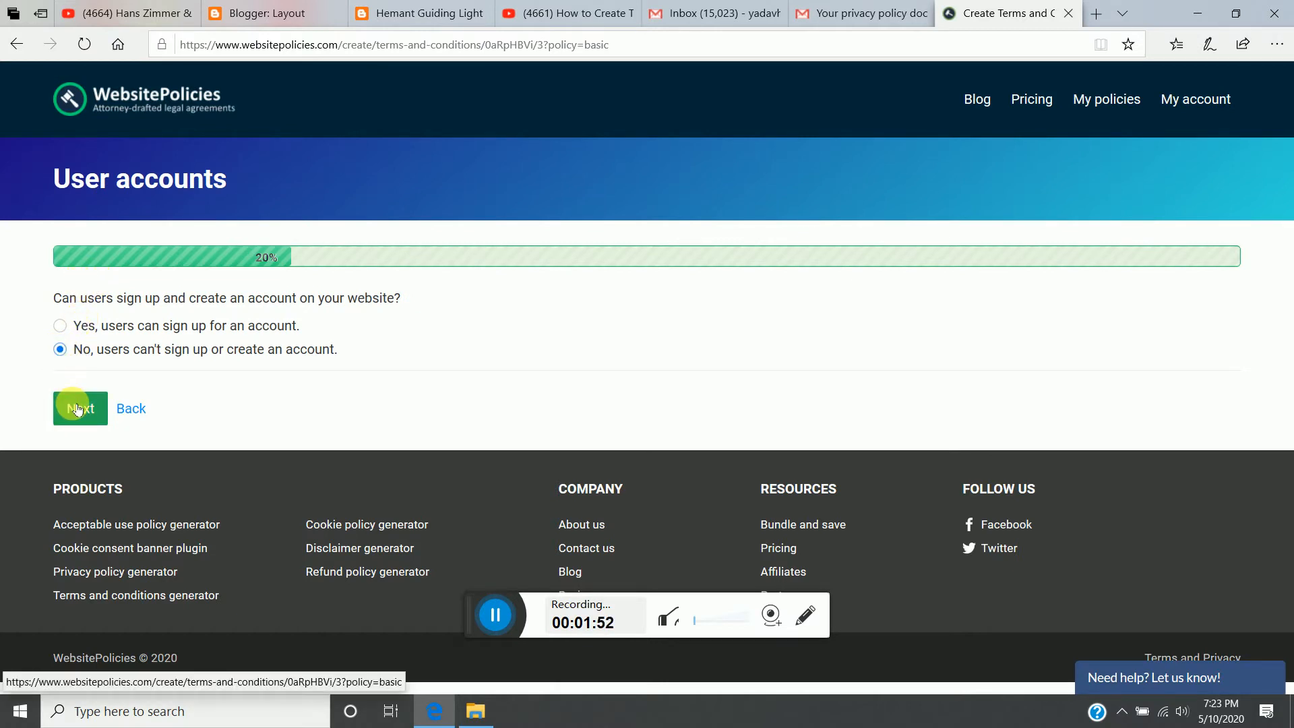
click(73, 410)
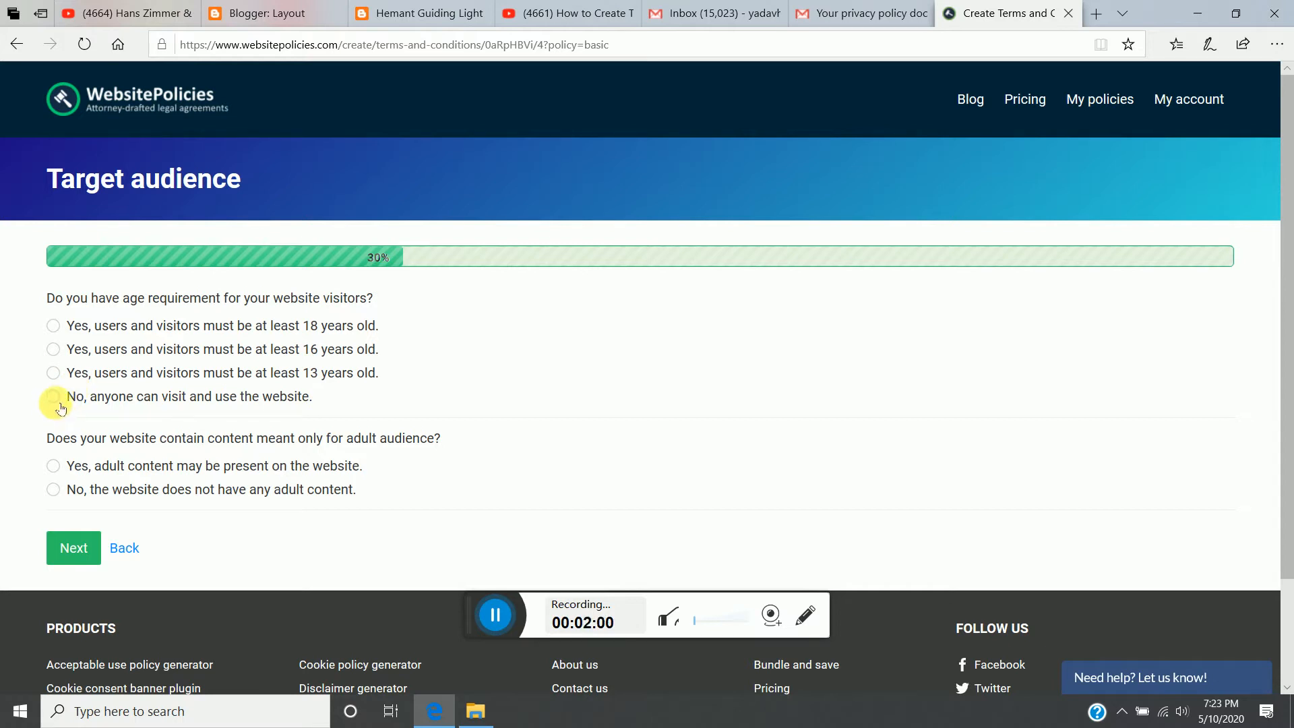
- Declare that anyone can visit the website and that it has no adult content, and submit the target audience answers
click(54, 397)
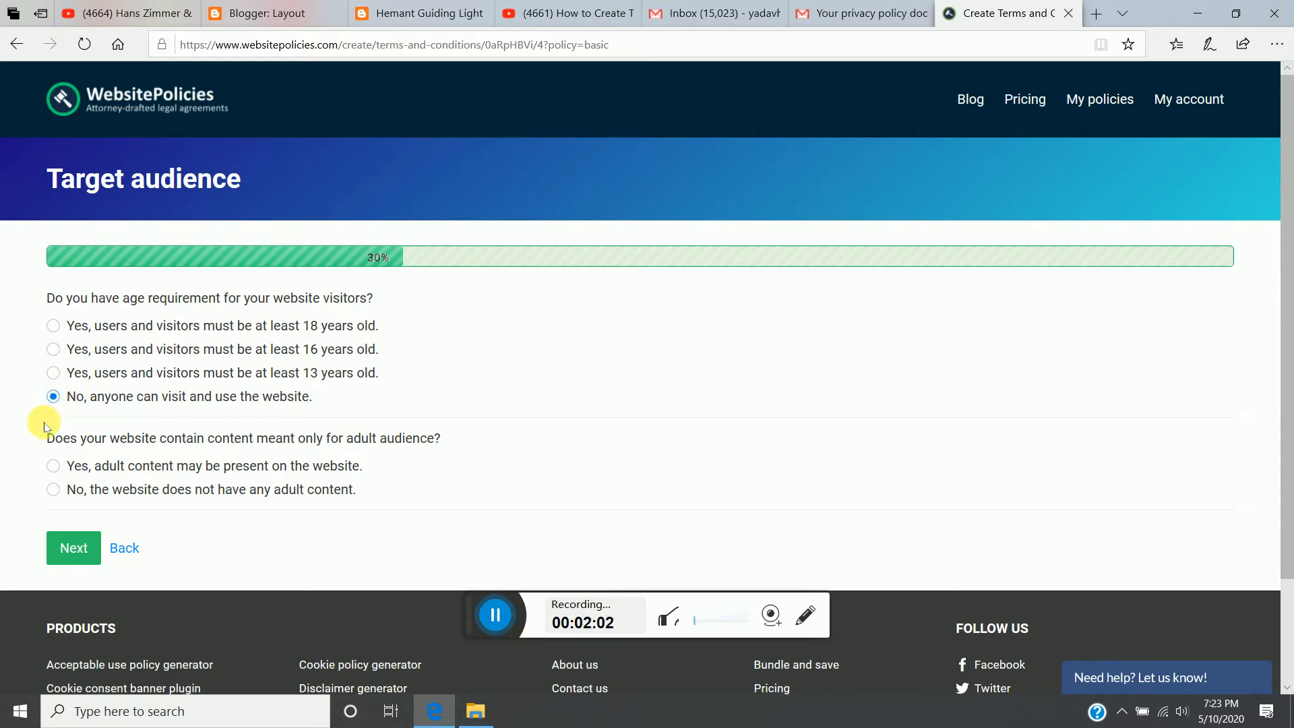
click(54, 490)
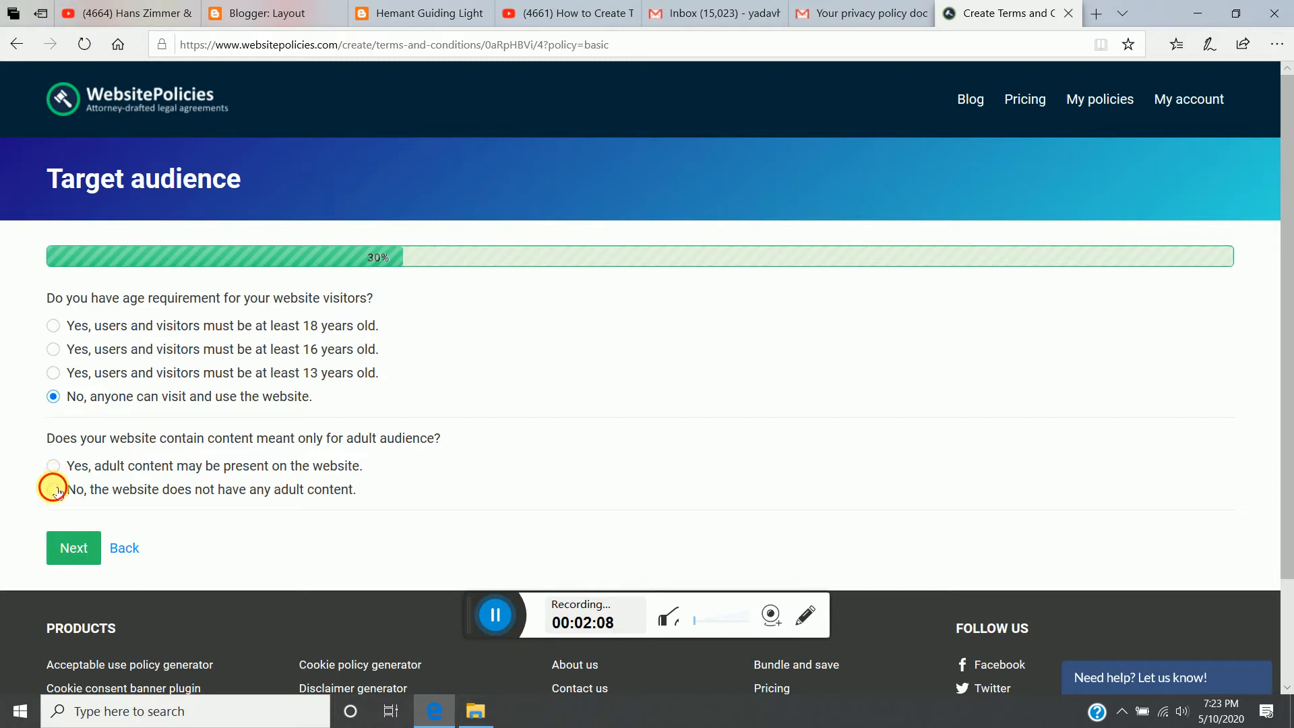
click(75, 552)
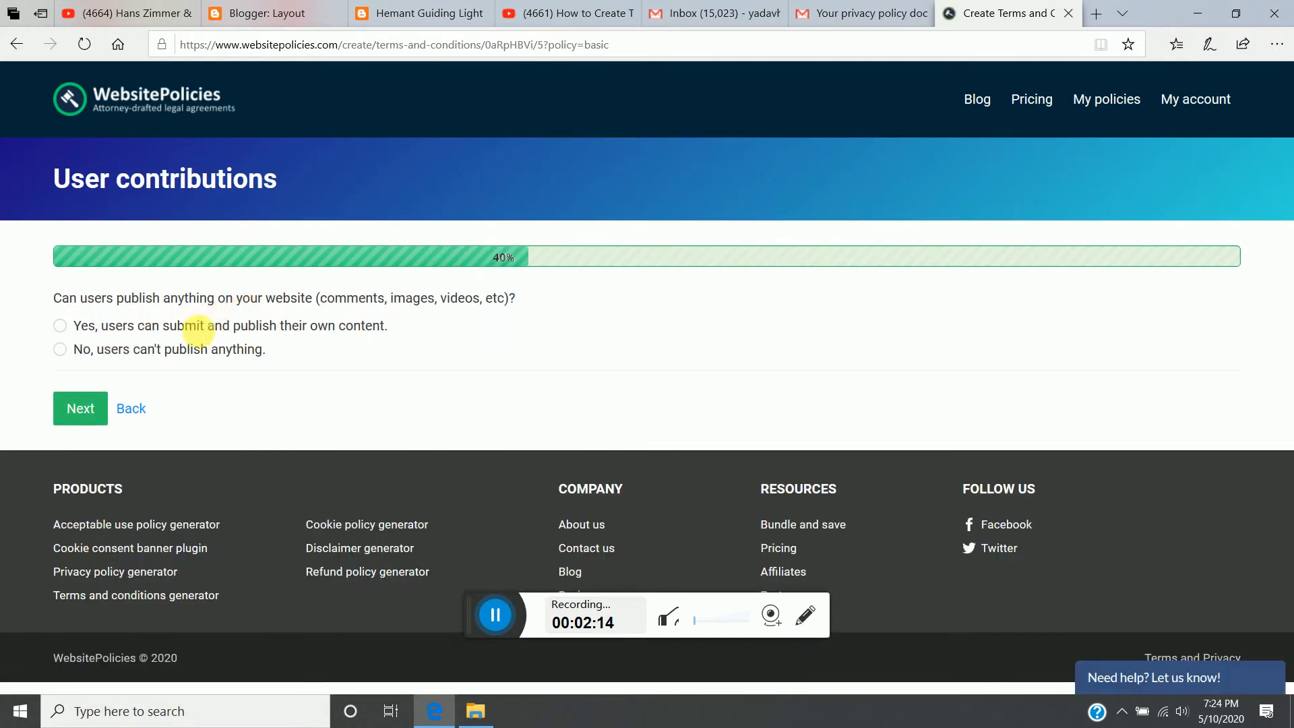
- Answer that users can't publish anything and that nothing is sold on the website, submitting both pages
click(60, 350)
click(80, 409)
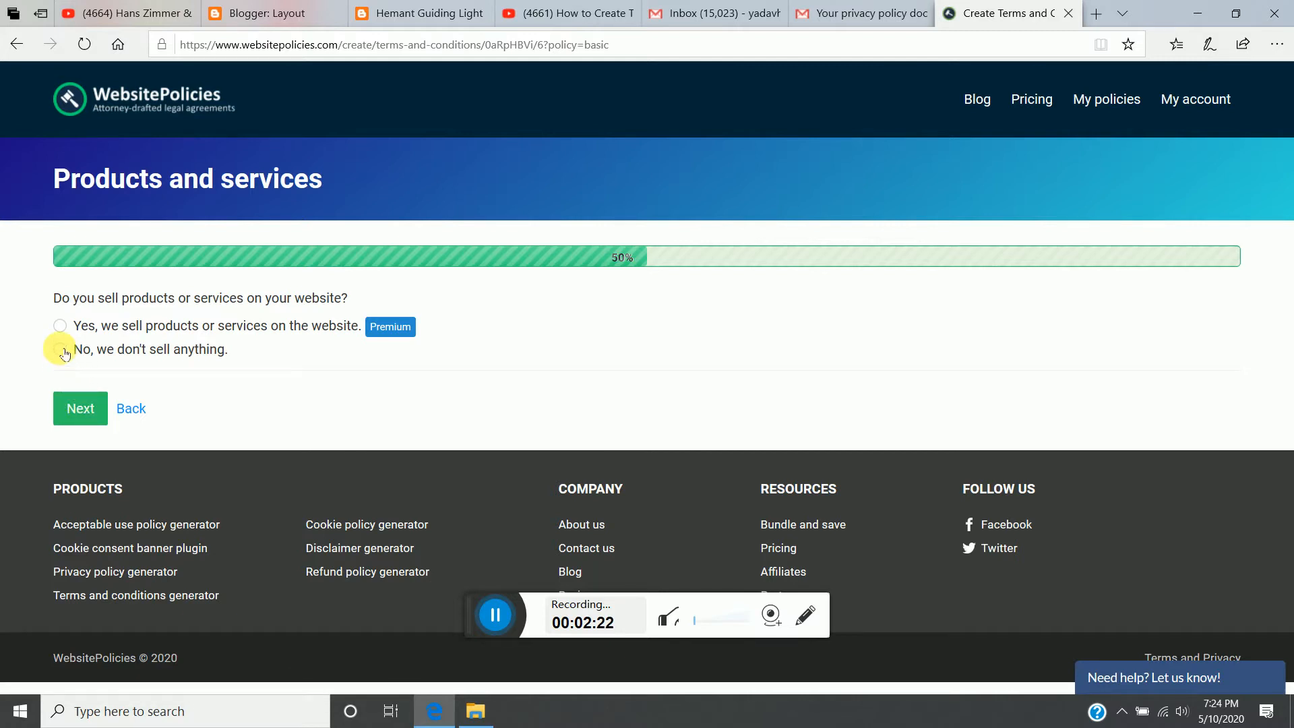
click(60, 349)
click(80, 408)
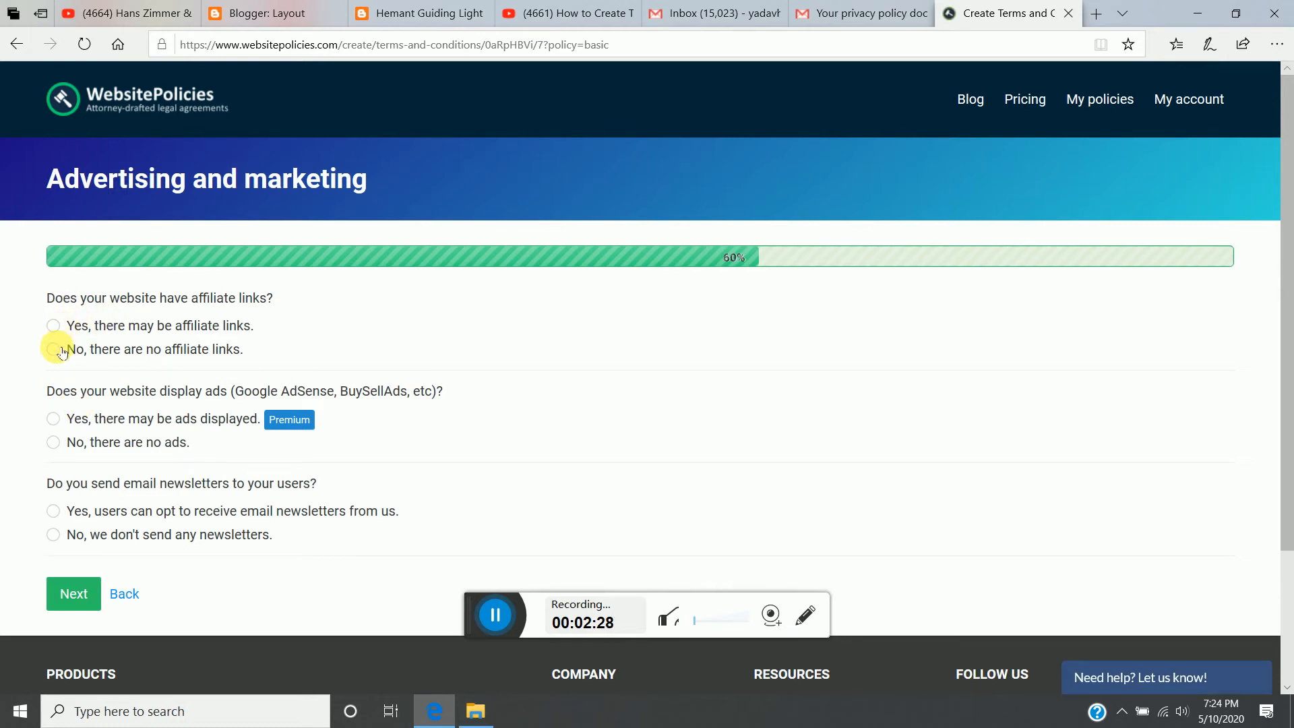
- Declare no affiliate links and no ads, state that users can opt to receive email newsletters, and submit the advertising answers
click(60, 351)
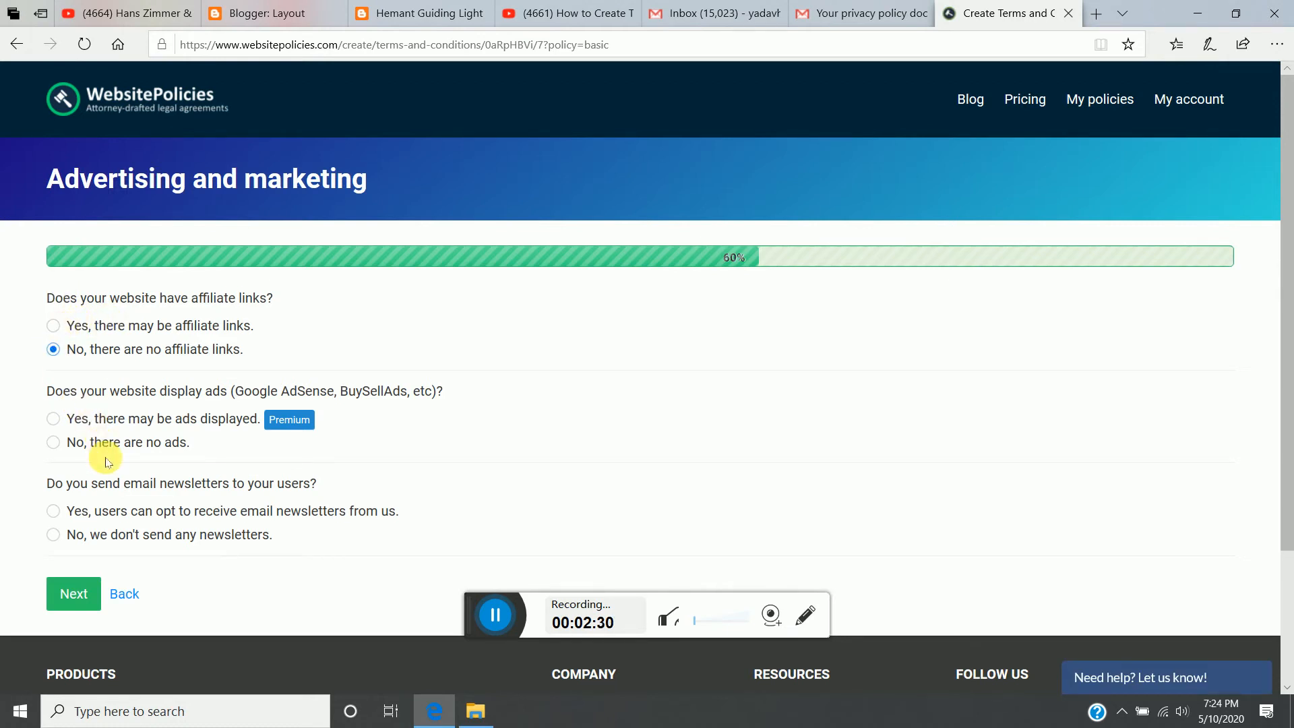
click(59, 446)
scroll(105, 466, down, 2)
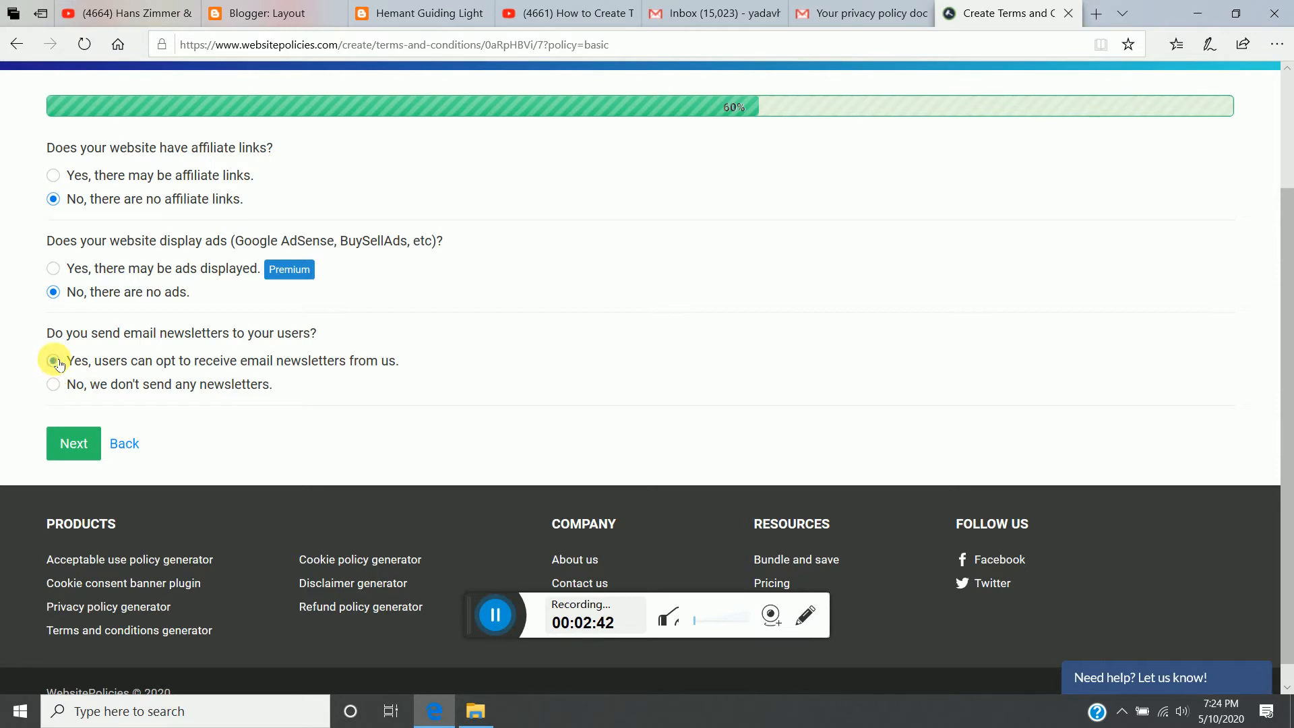
click(71, 448)
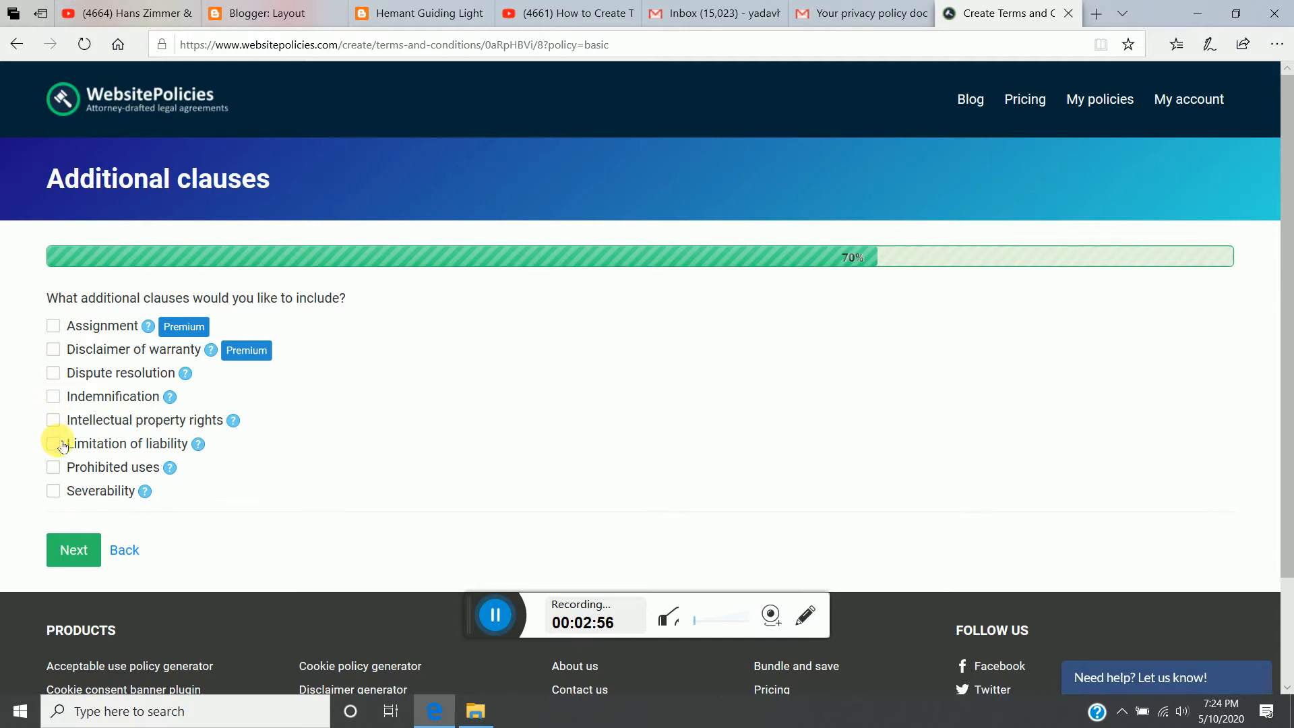
- Include the Dispute resolution, Intellectual property rights and Prohibited uses clauses in the policy and submit the selection
scroll(101, 451, down, 1)
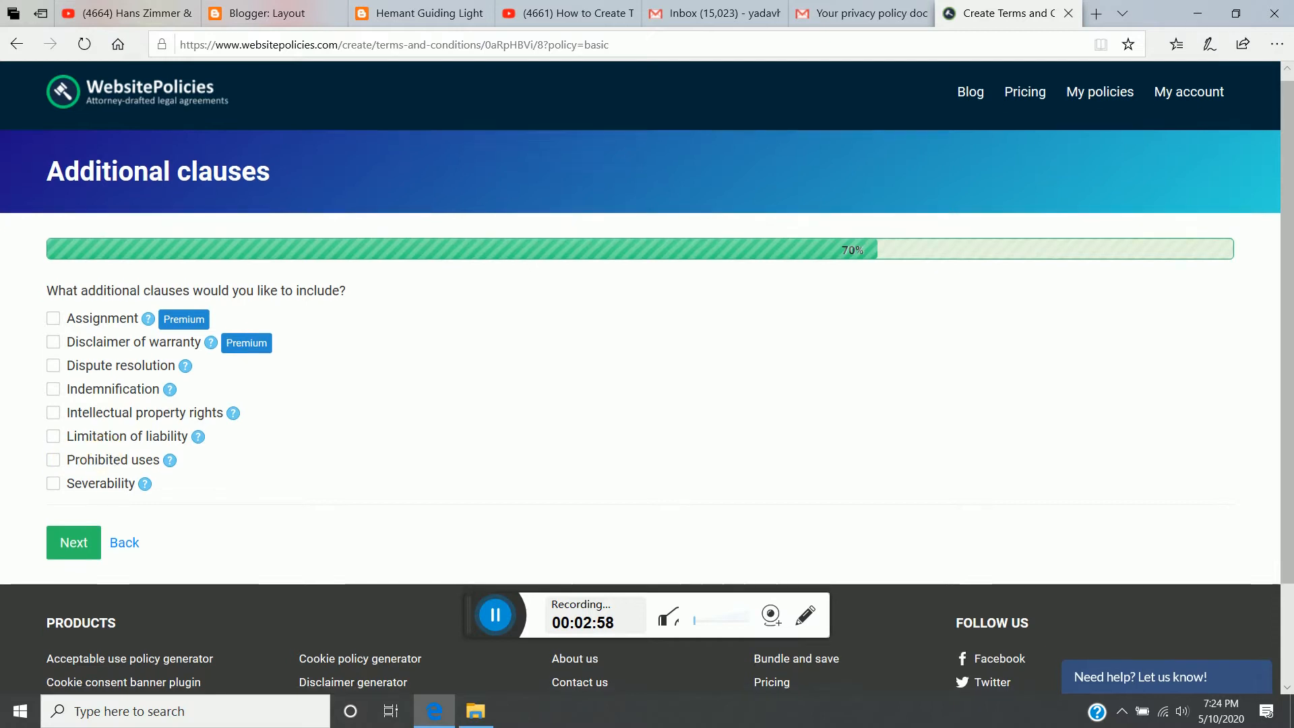
scroll(135, 438, down, 1)
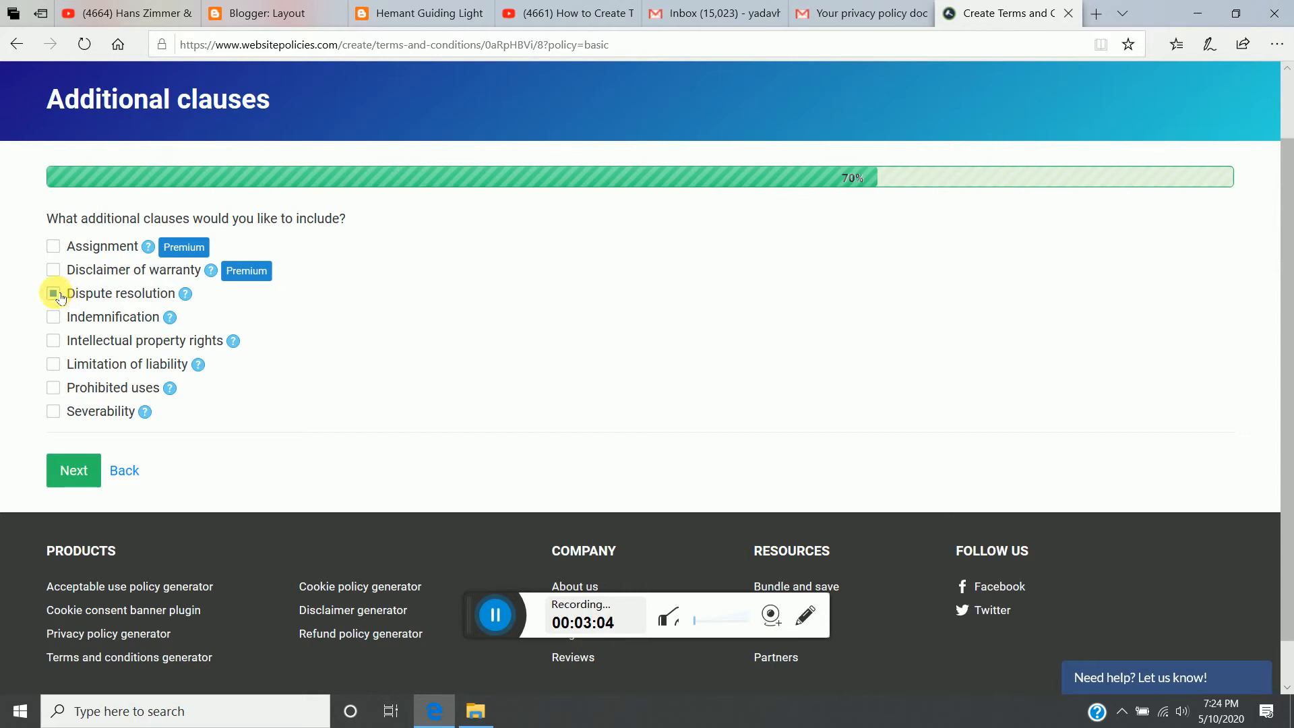
click(61, 342)
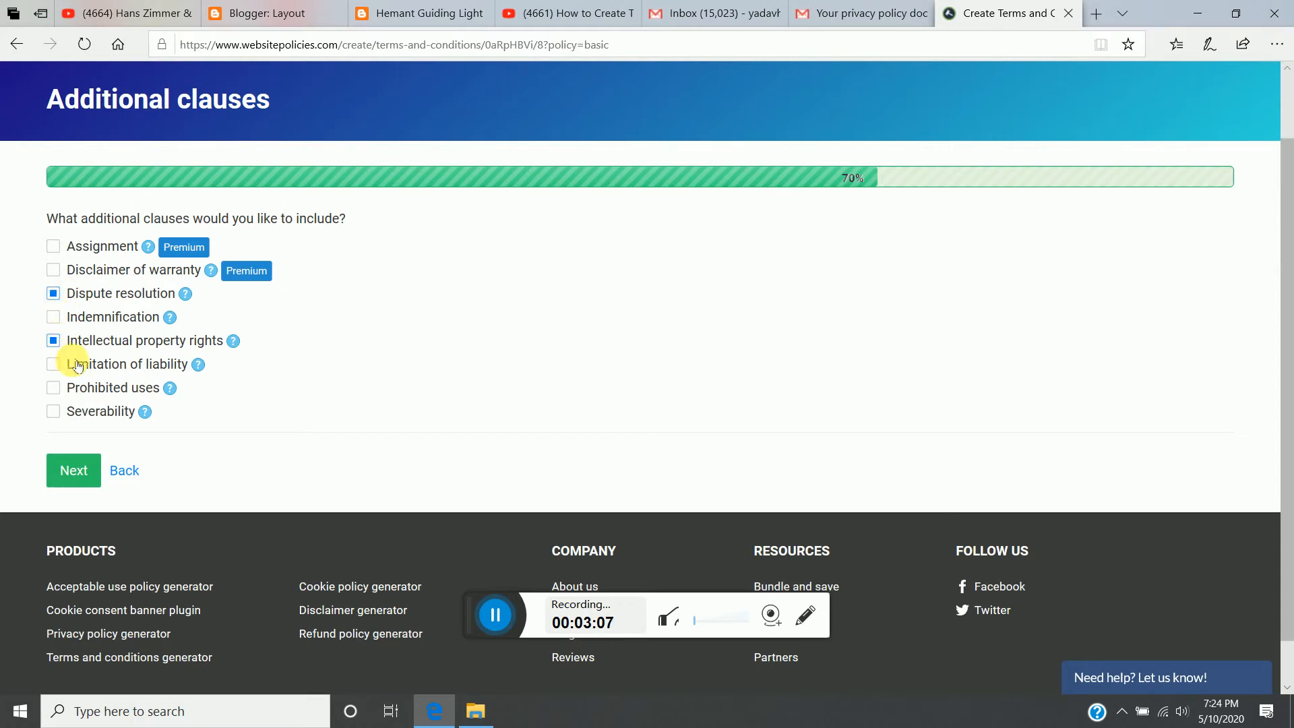
click(54, 389)
click(72, 470)
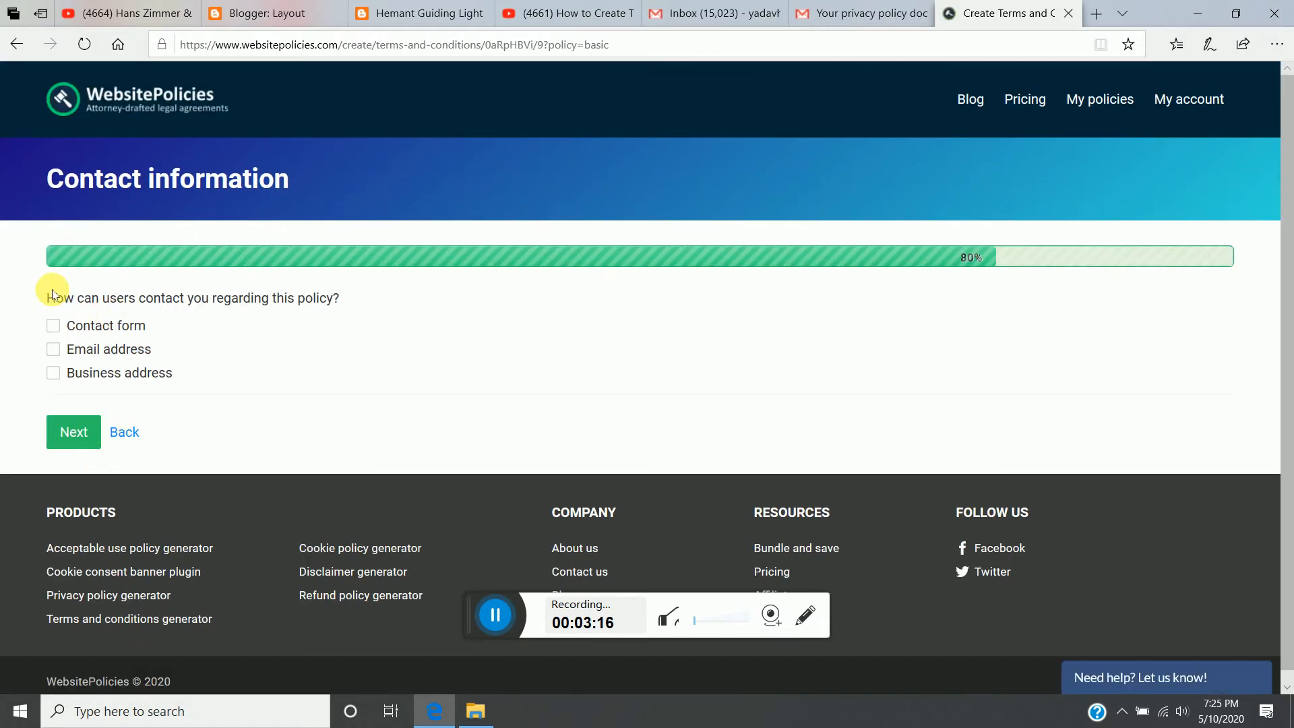
- Select the contact form and email address as the ways users can get in touch about the policy
click(61, 333)
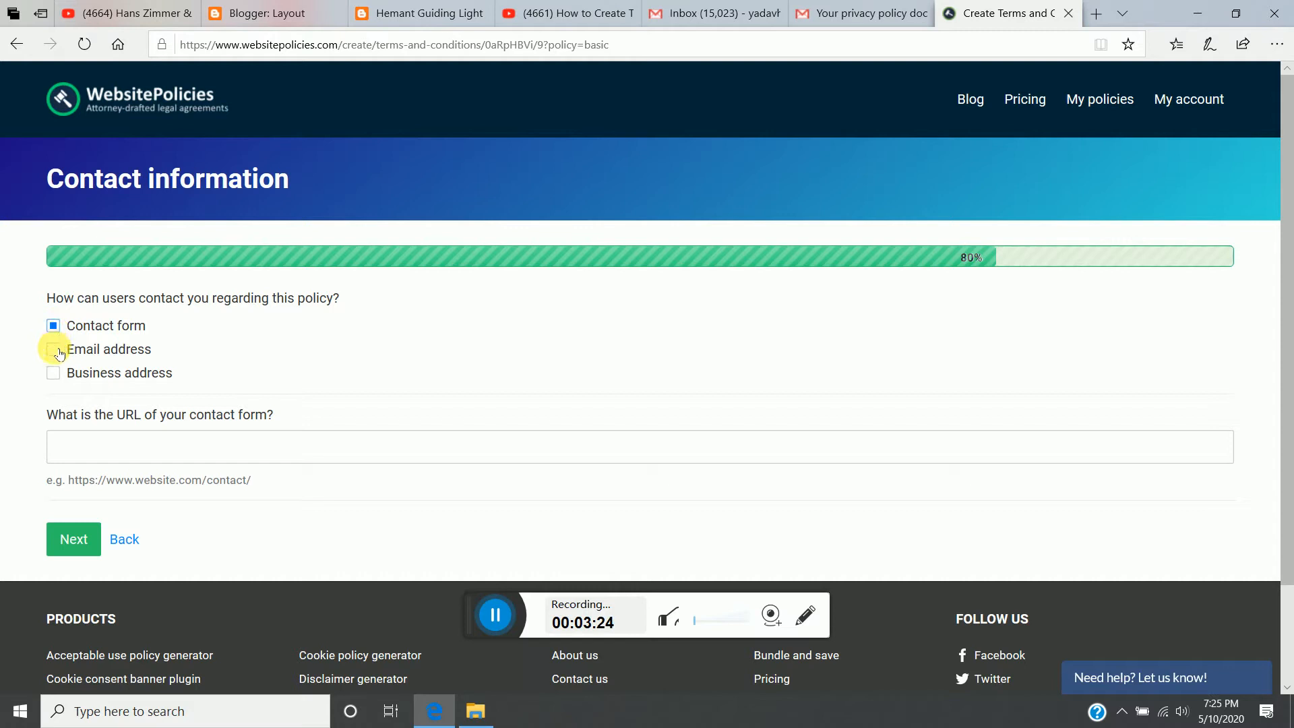
click(56, 351)
scroll(243, 387, down, 3)
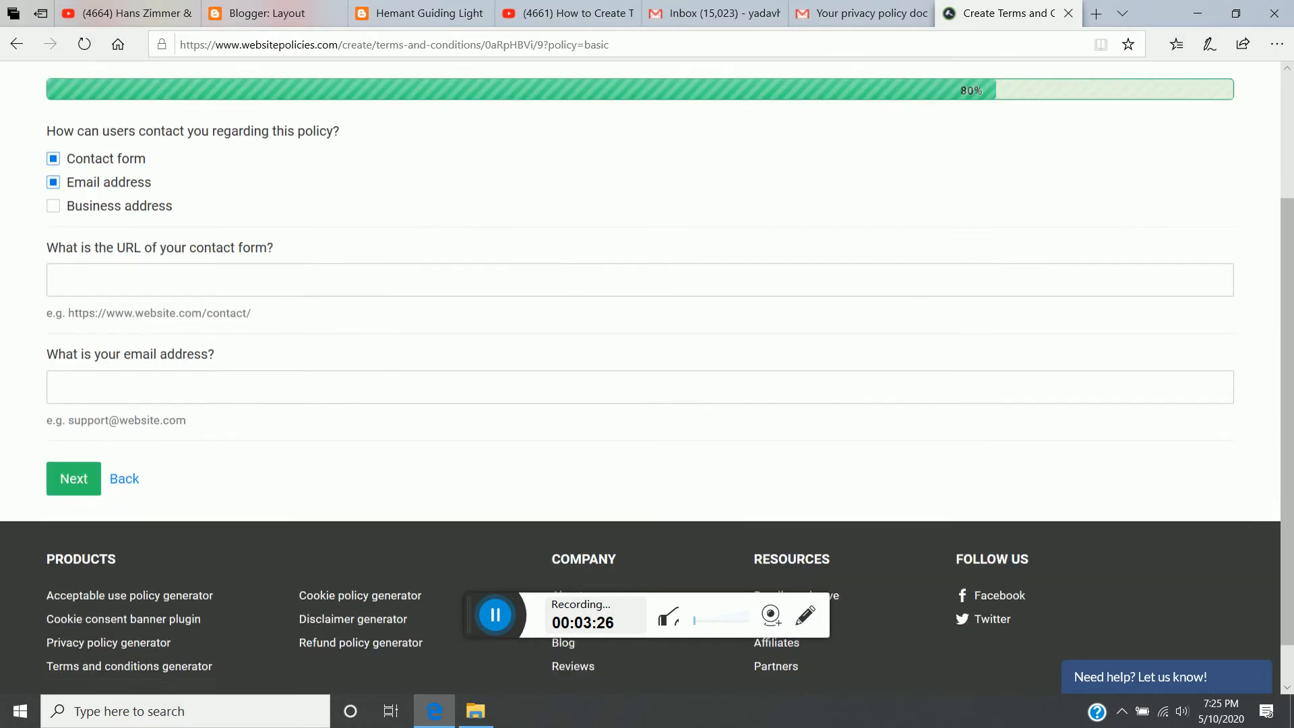
- Open the Contact Us page on the blog and copy its web address
click(412, 12)
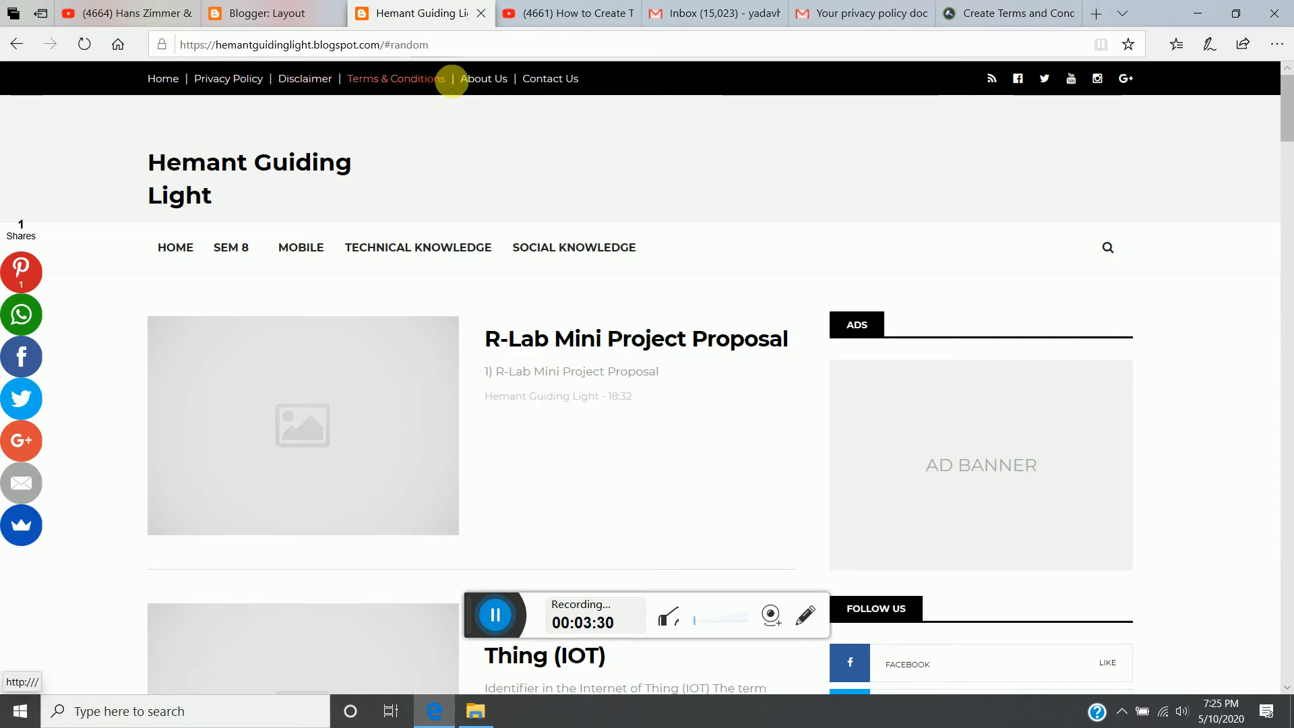
click(548, 80)
click(525, 94)
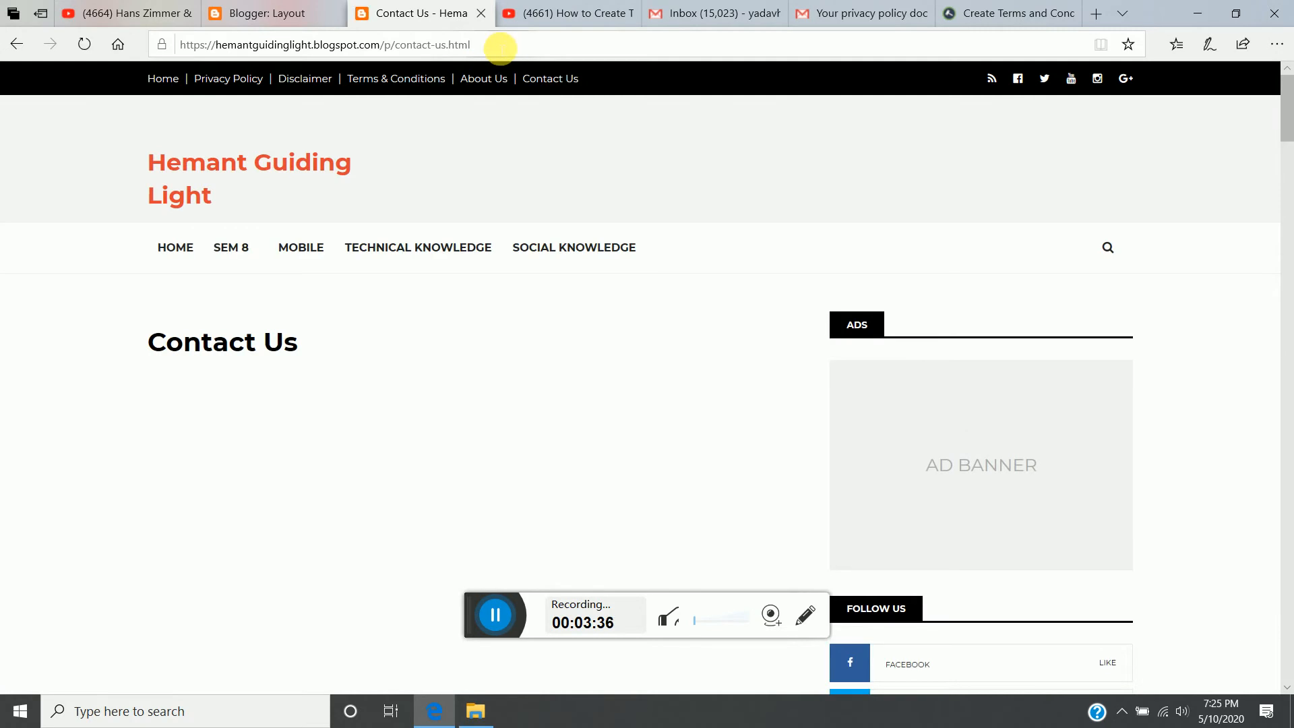
click(500, 48)
key(ctrl+c)
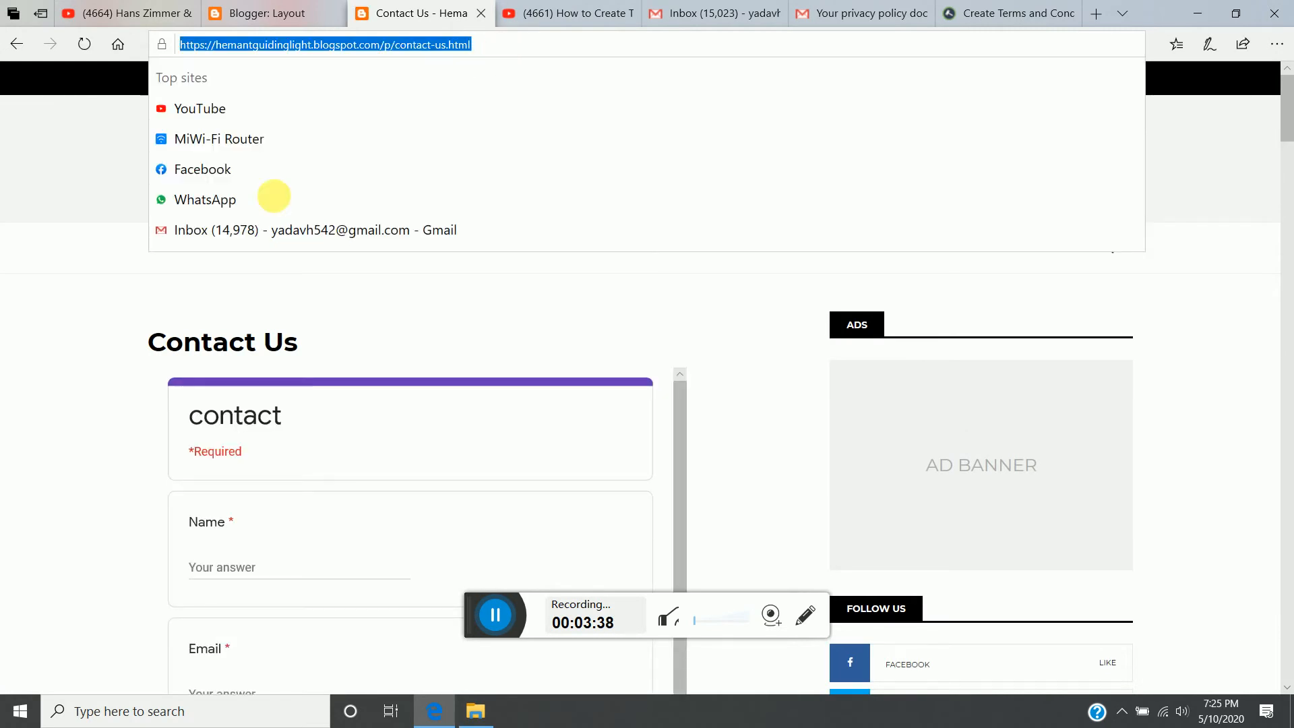
click(115, 311)
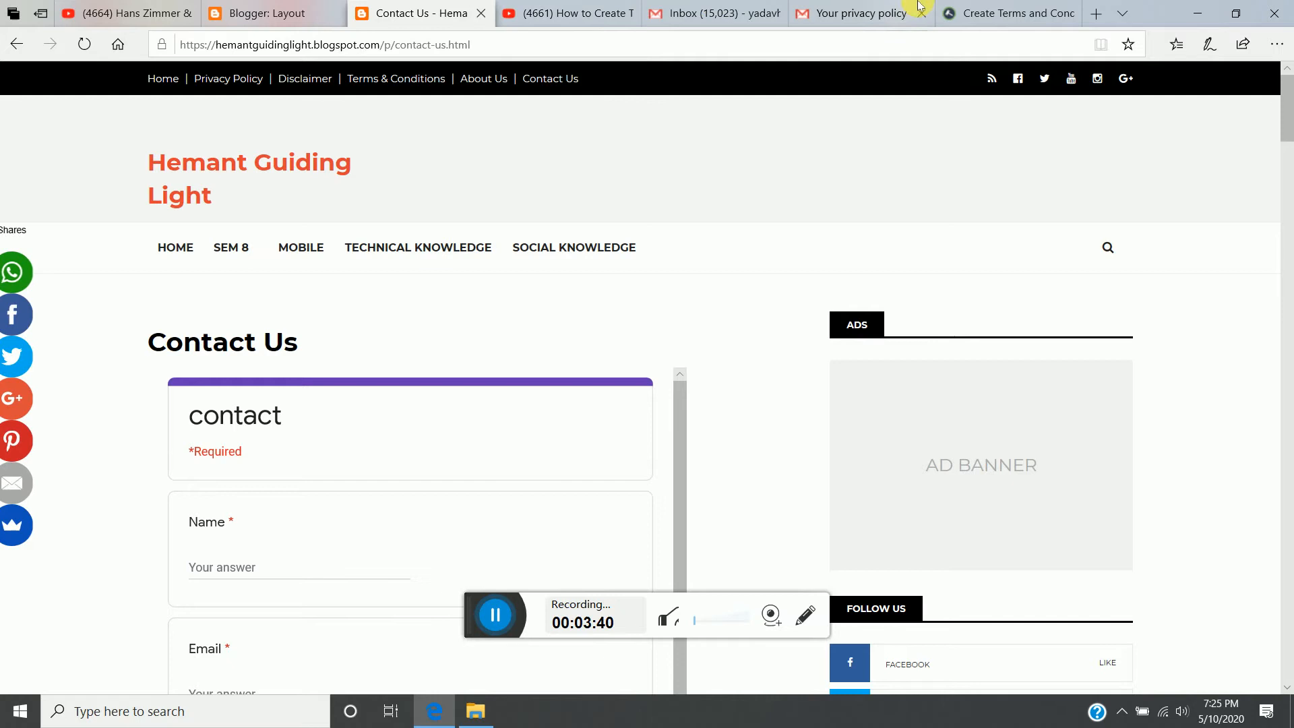
- Return to the WebsitePolicies questionnaire and paste the copied Contact Us address as the contact form URL
click(1008, 14)
click(213, 240)
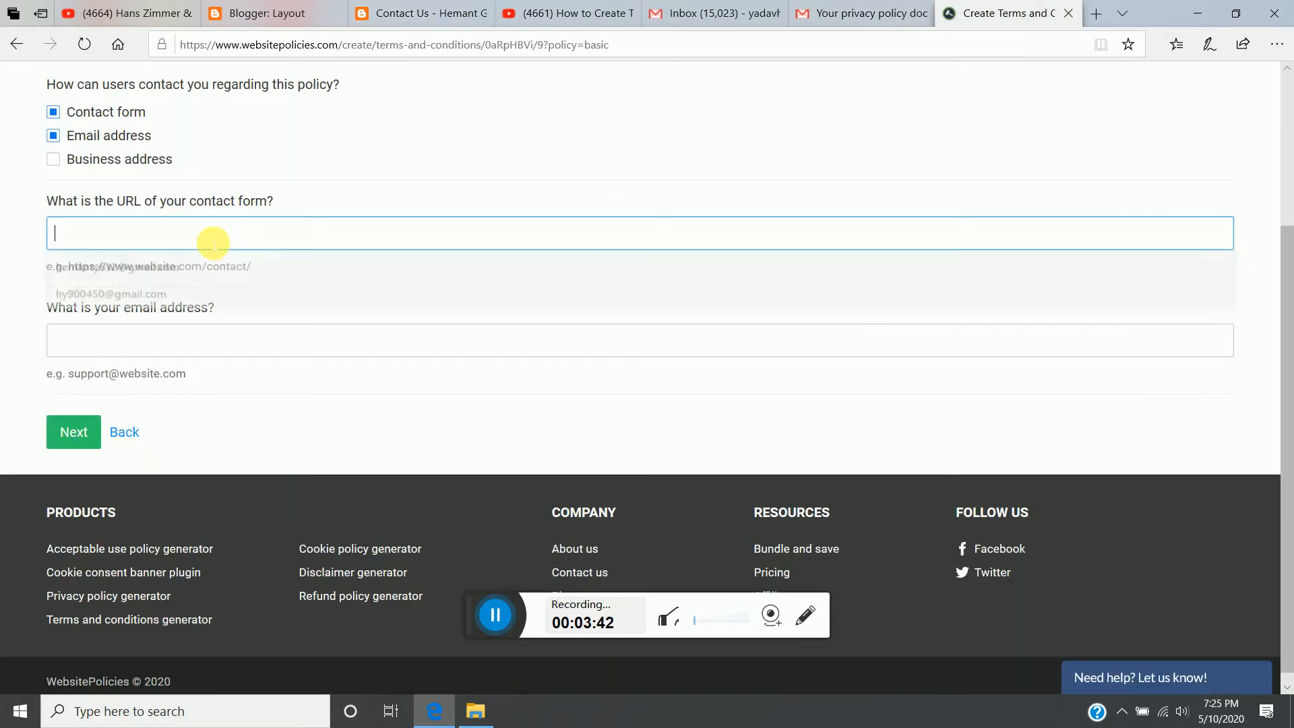
key(ctrl+v)
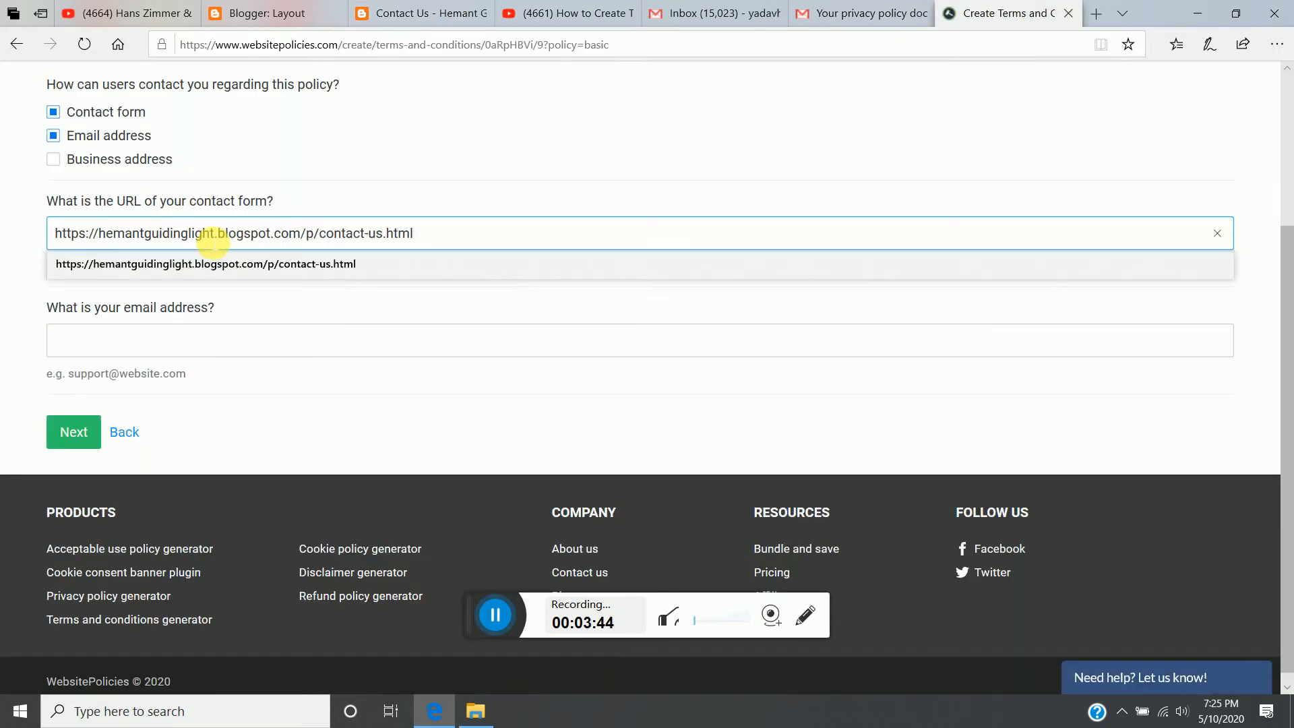
click(337, 163)
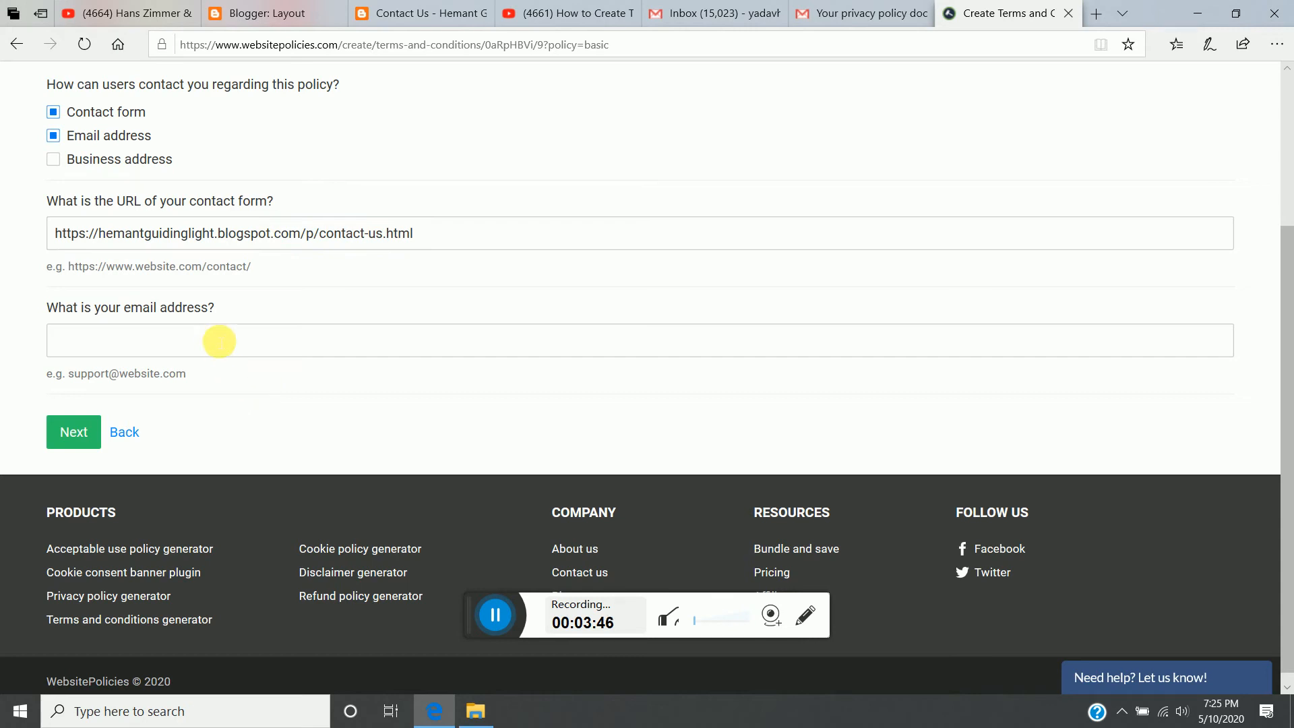
- Fill in the contact email address and submit the contact information
click(219, 342)
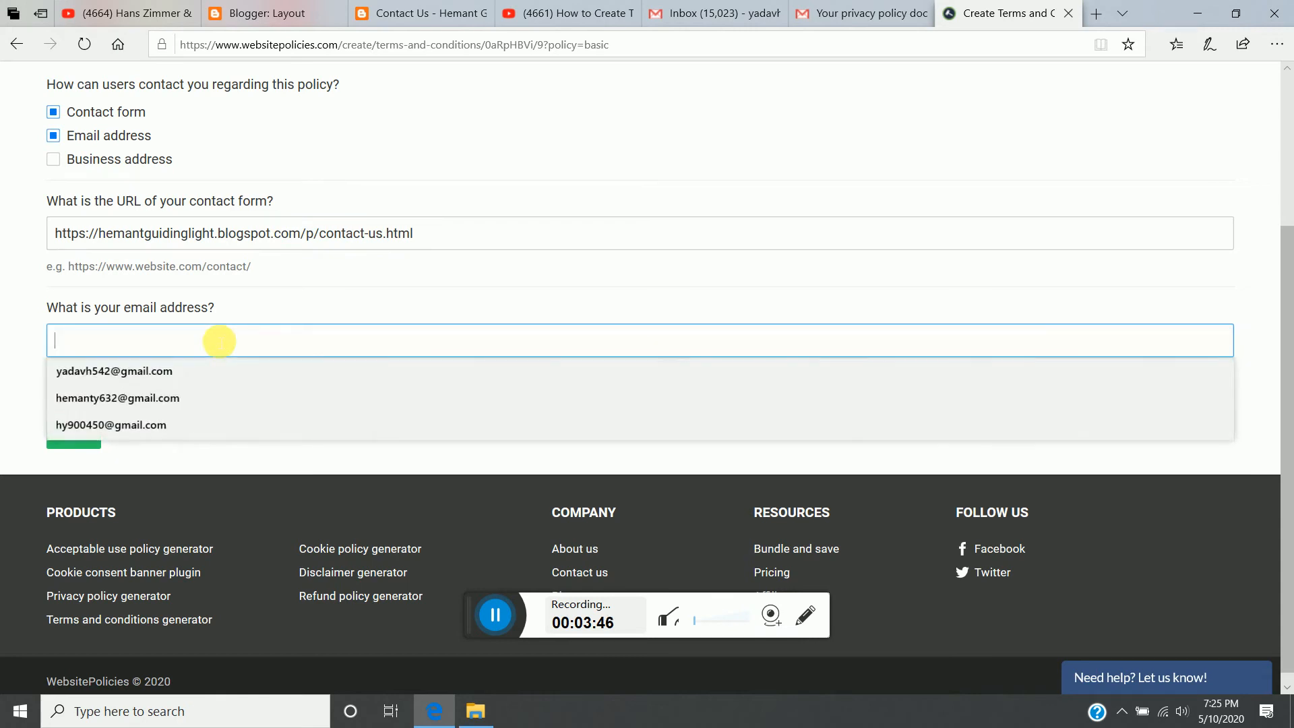
click(163, 426)
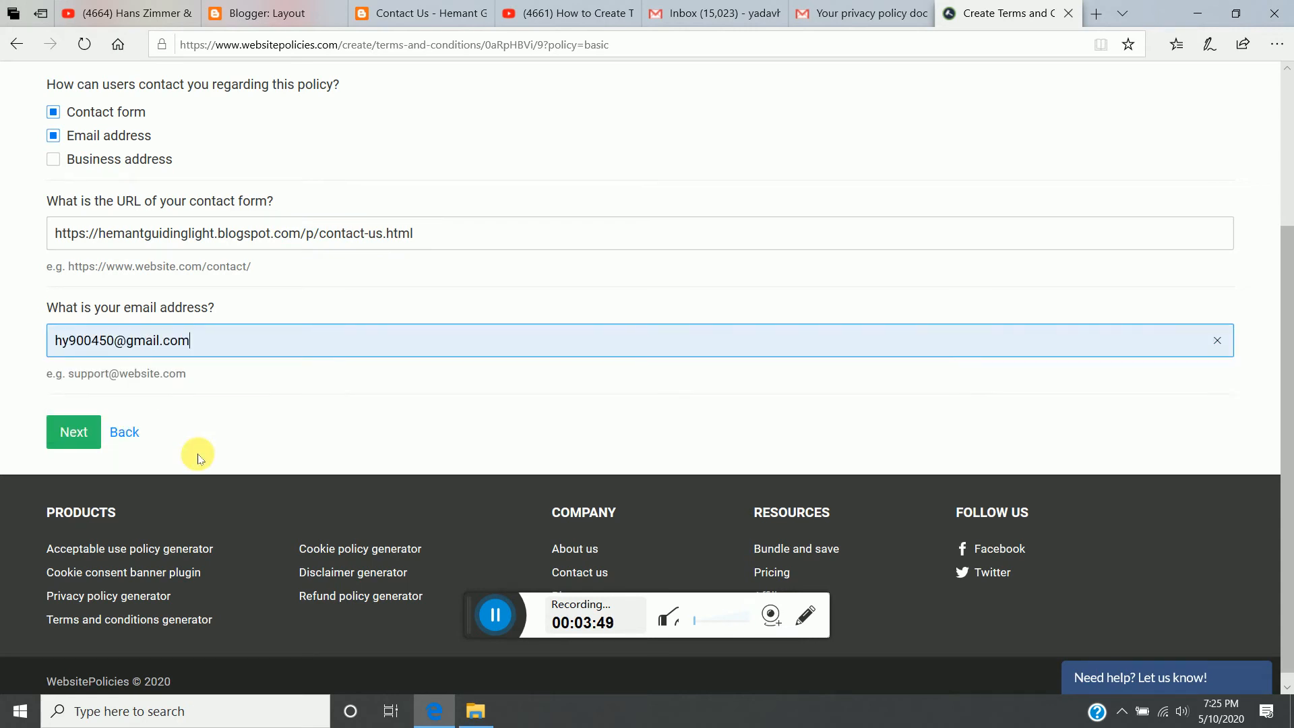
click(78, 427)
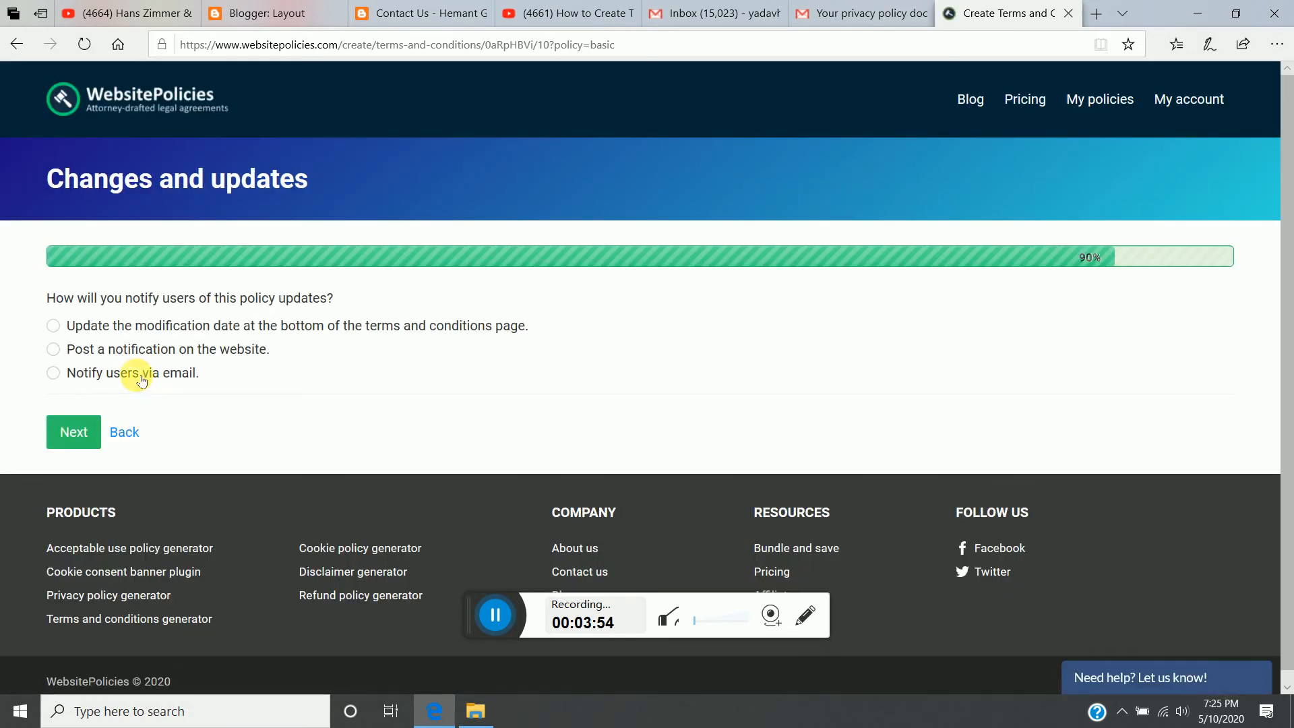
- Choose to post policy update notifications on the website, and create the terms and conditions after agreeing to the terms of service
click(54, 350)
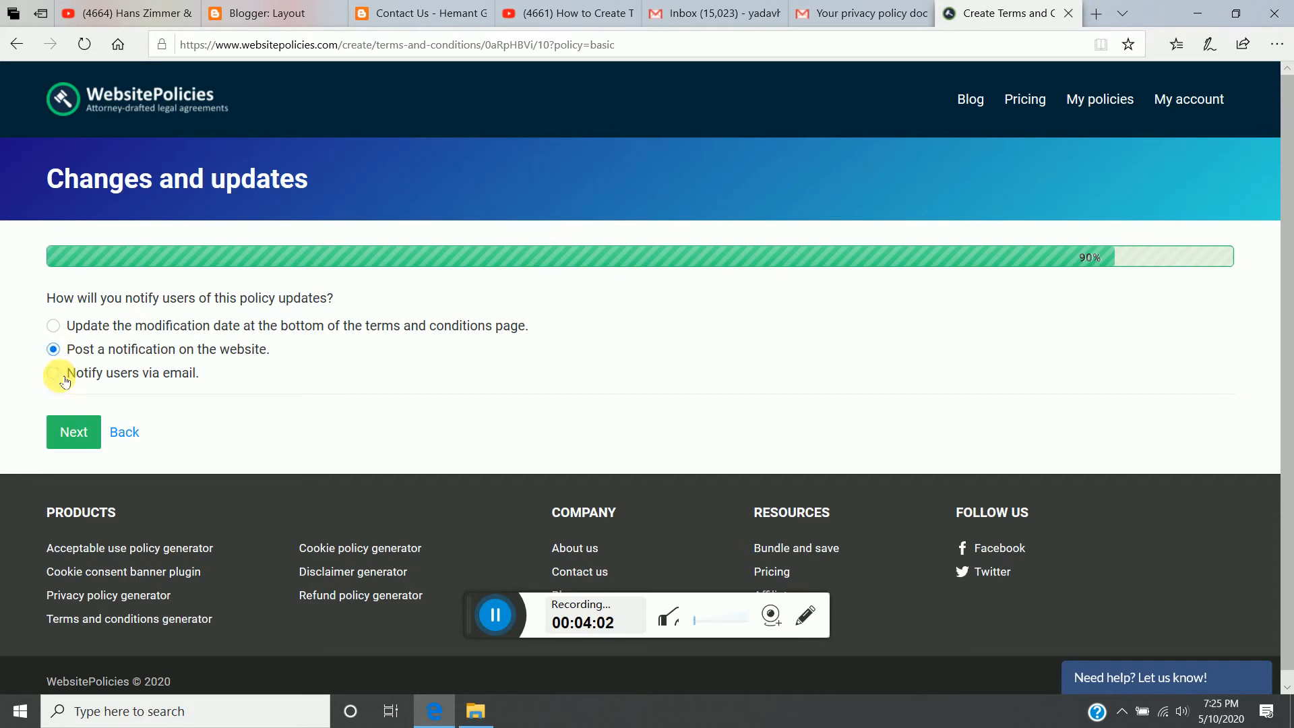
click(74, 444)
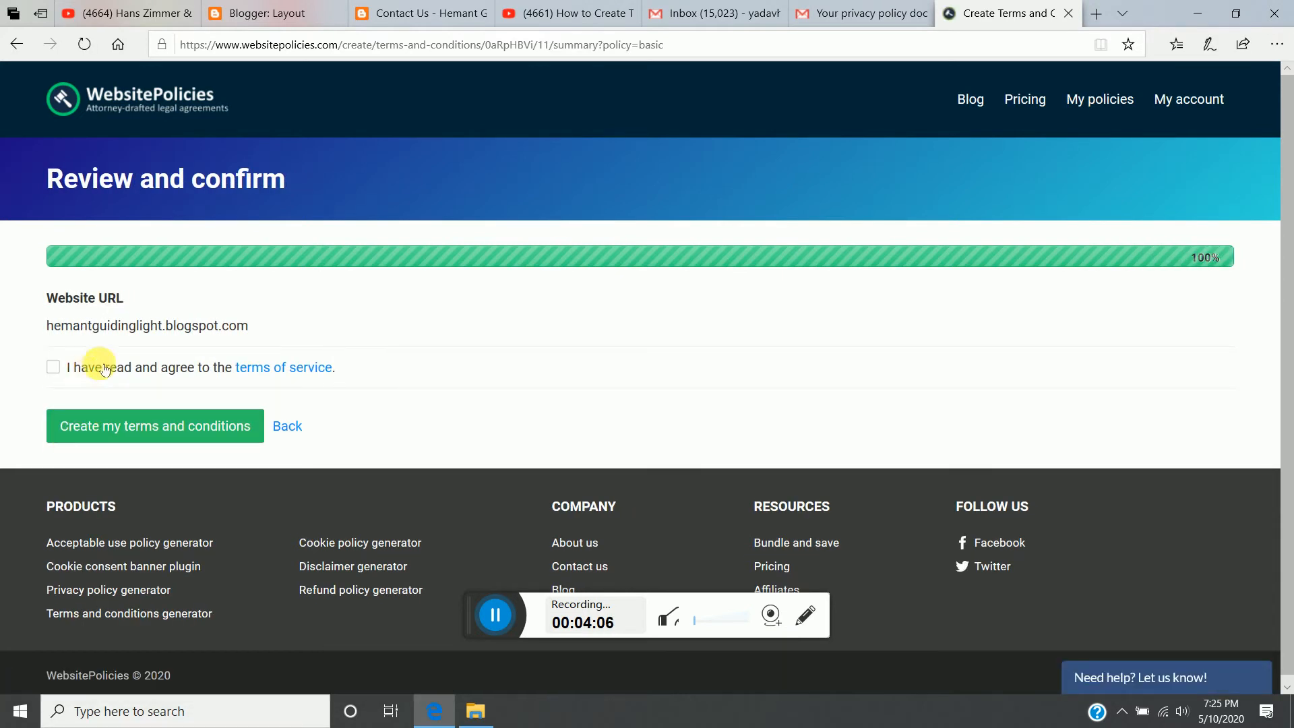
click(53, 367)
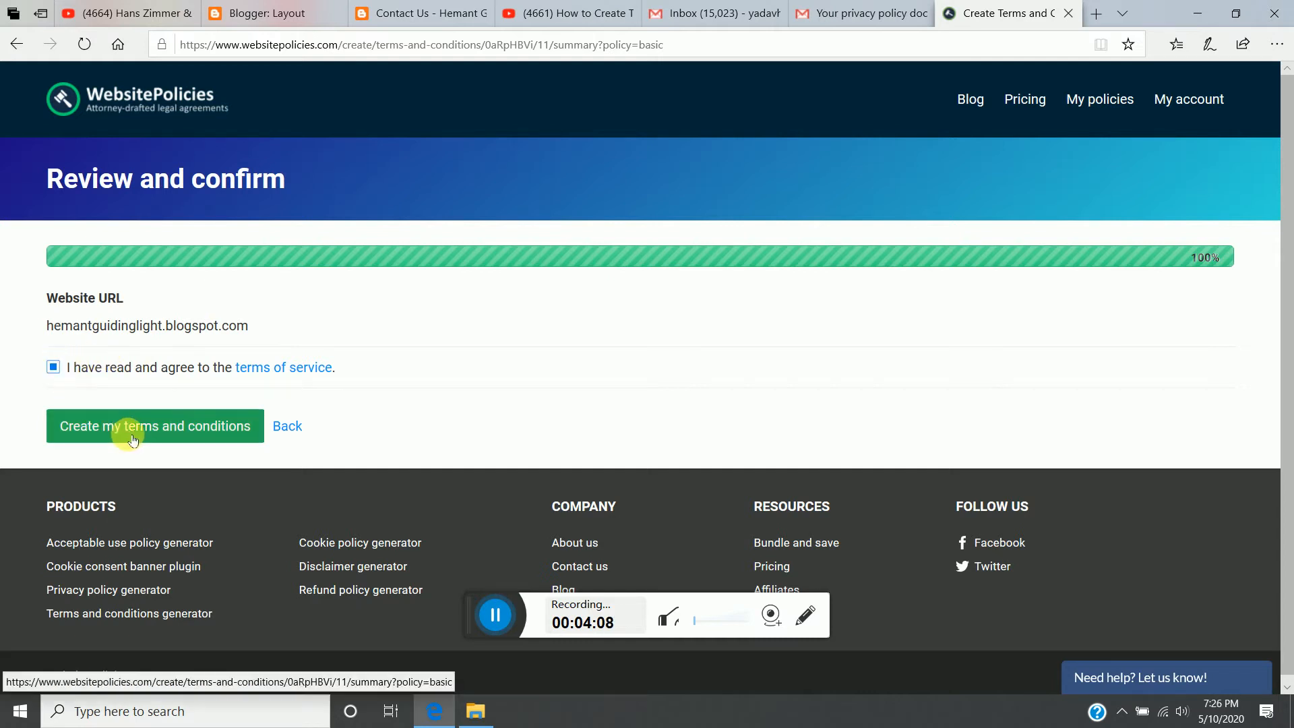
click(142, 432)
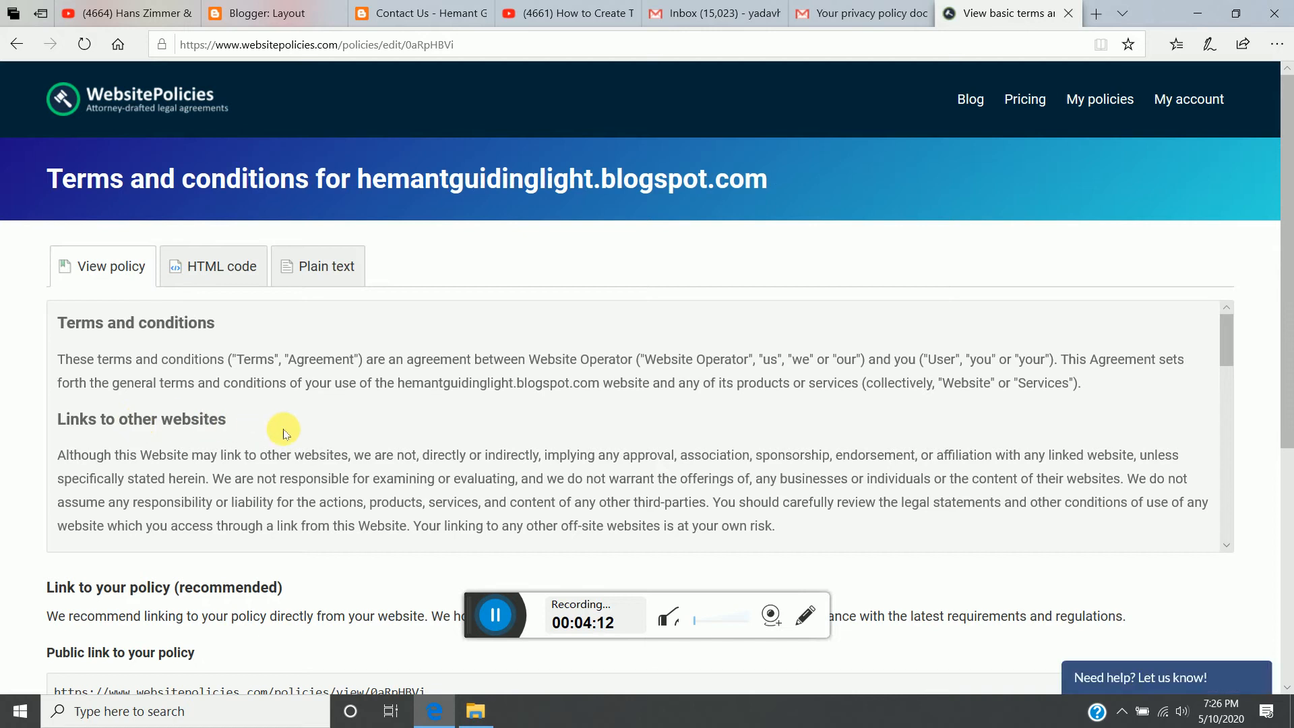
- Review the generated terms and conditions and copy the plain text version of the policy
scroll(283, 434, down, 15)
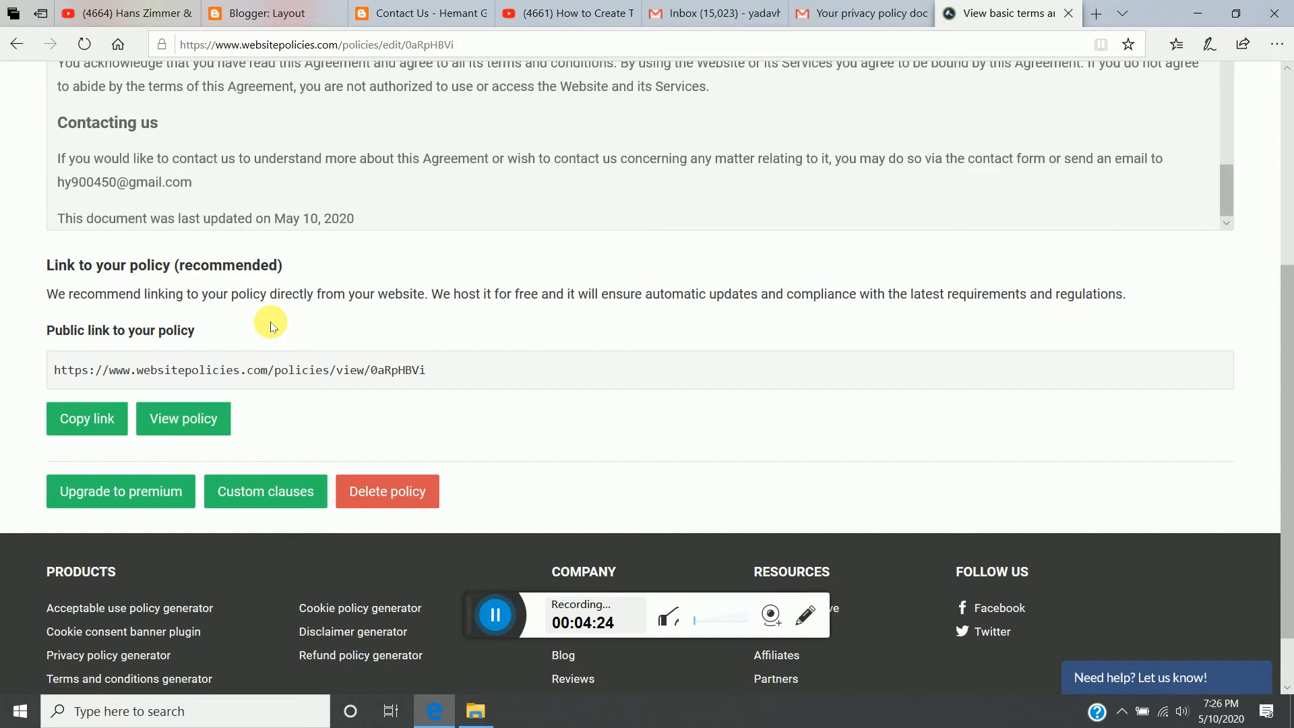
scroll(273, 327, up, 5)
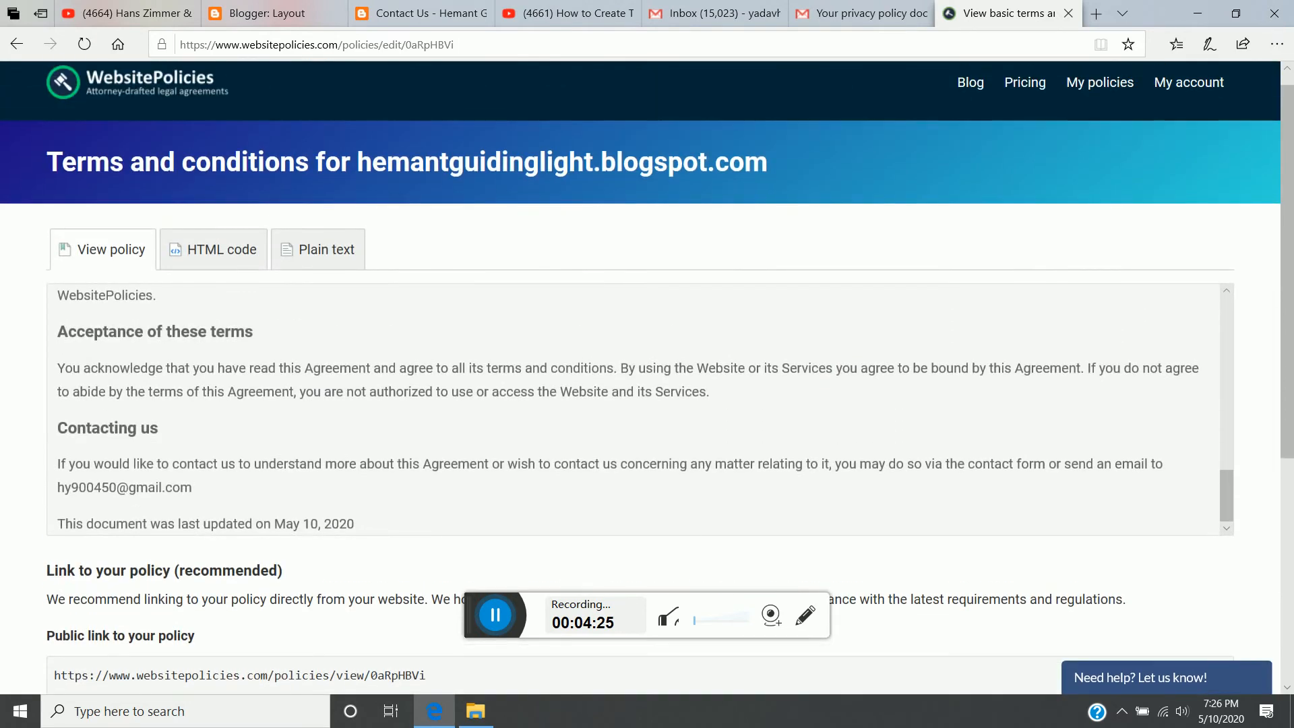
click(312, 247)
scroll(477, 237, down, 5)
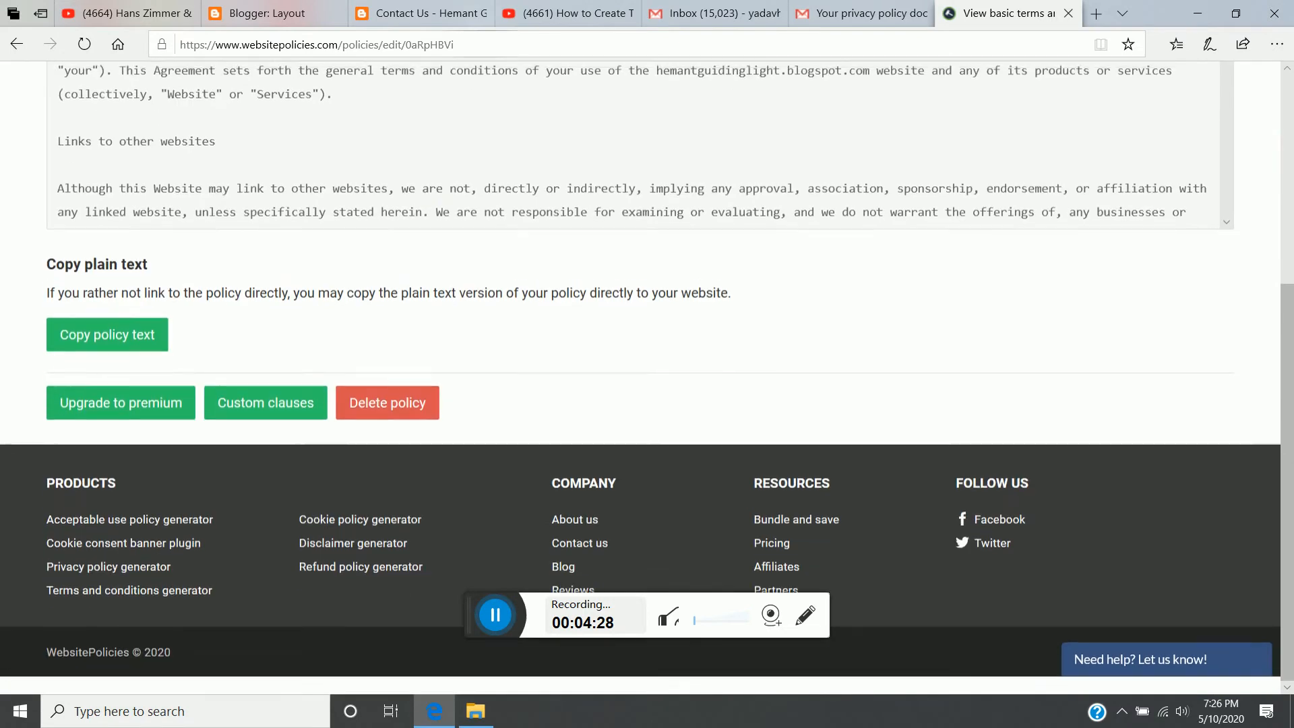
scroll(641, 304, up, 2)
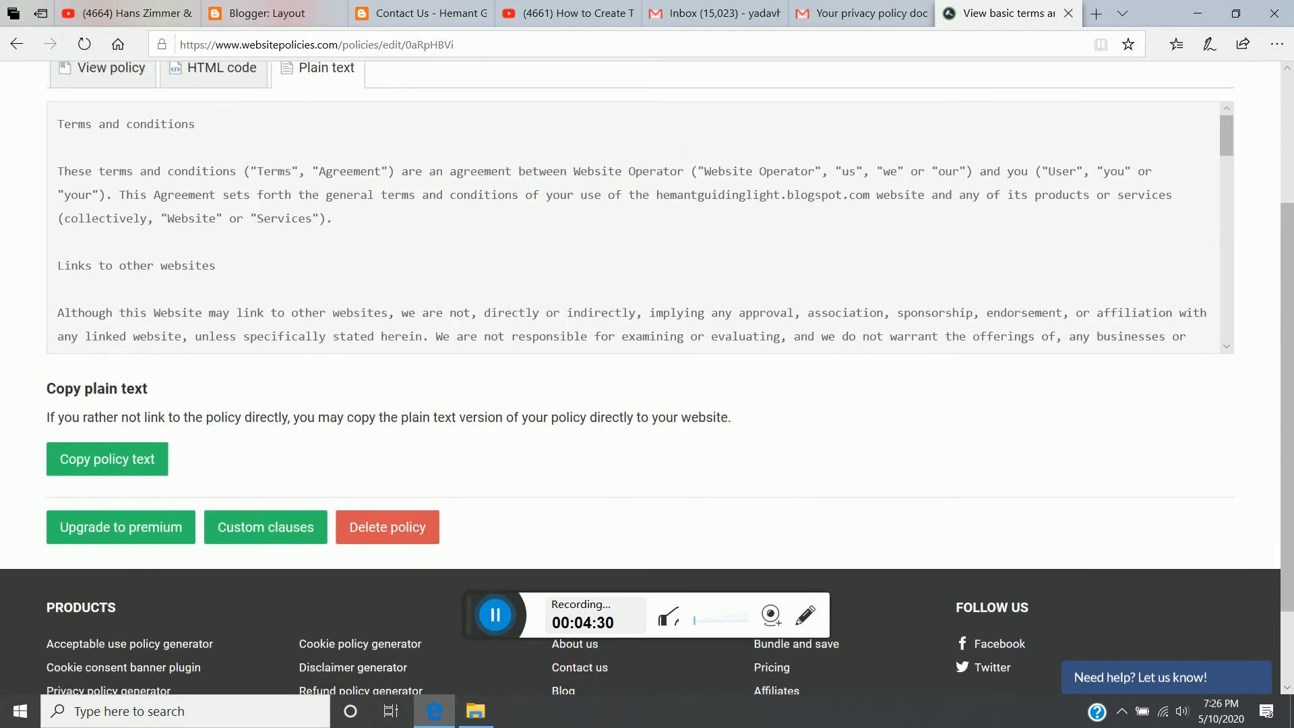
scroll(101, 351, down, 2)
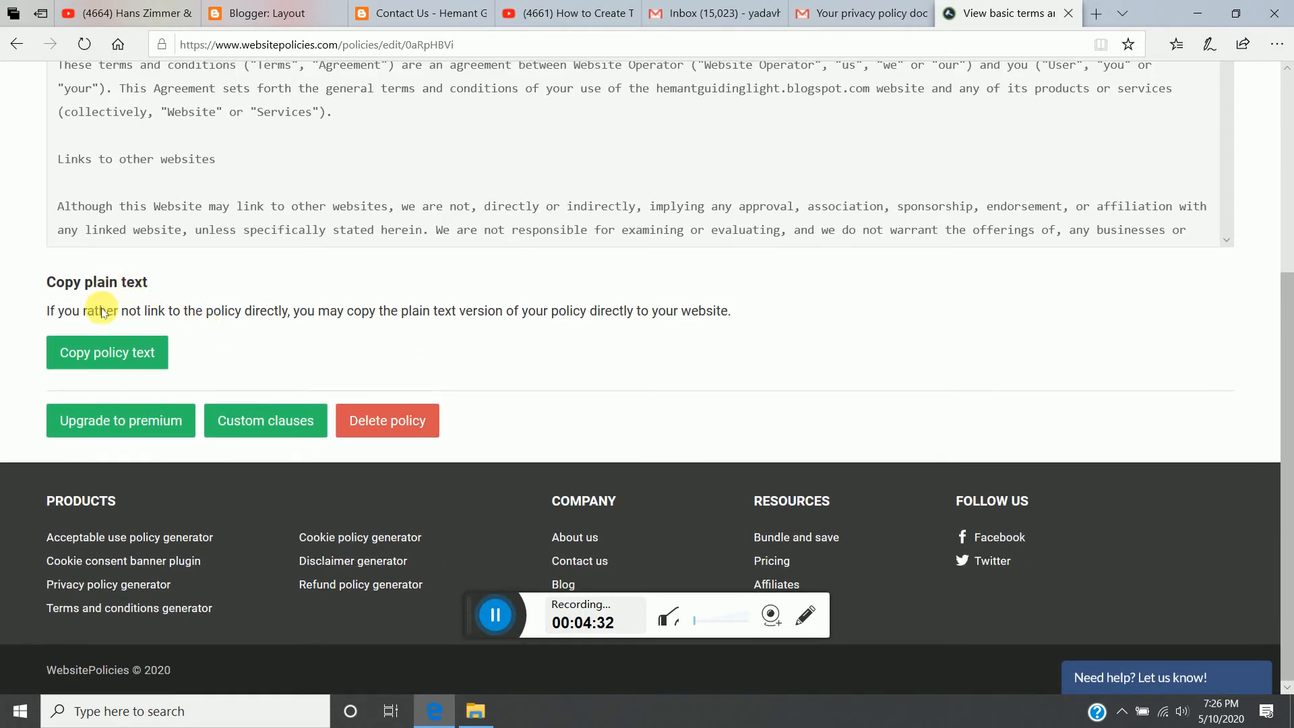
click(101, 350)
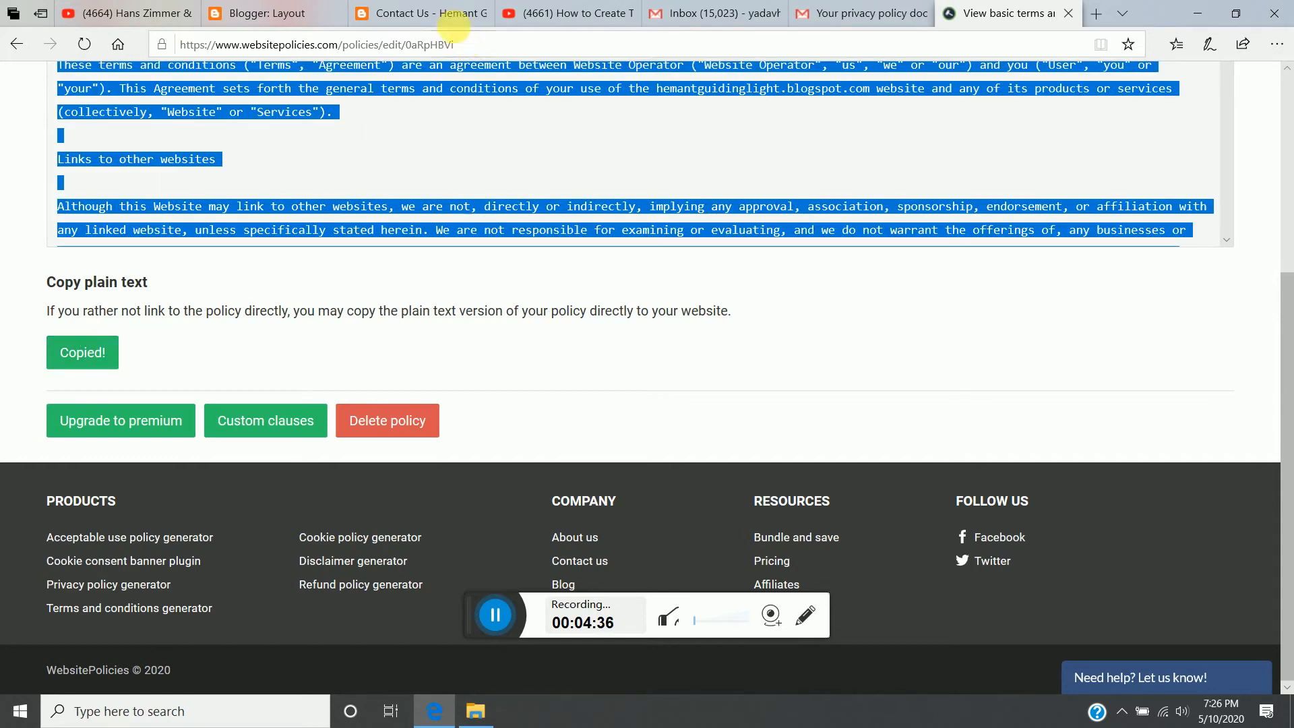
- Switch to Blogger, open the blog's list of pages and start a new page
click(409, 11)
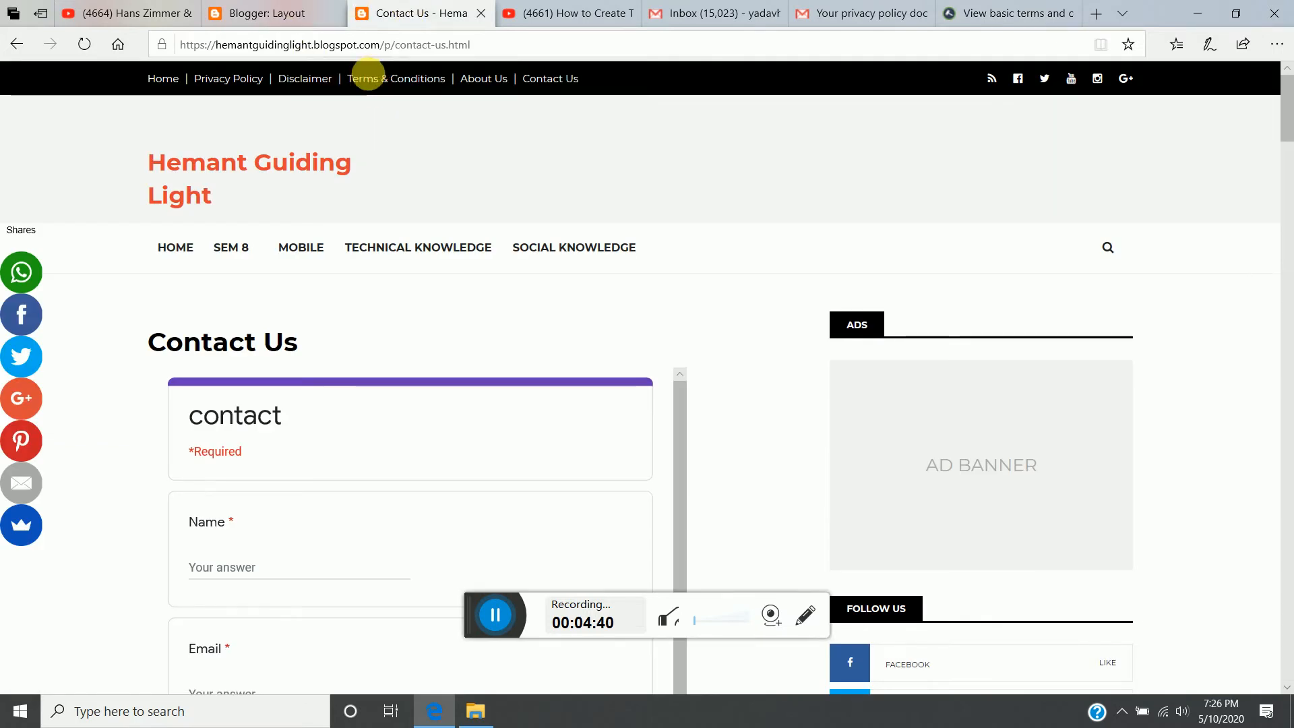
click(275, 18)
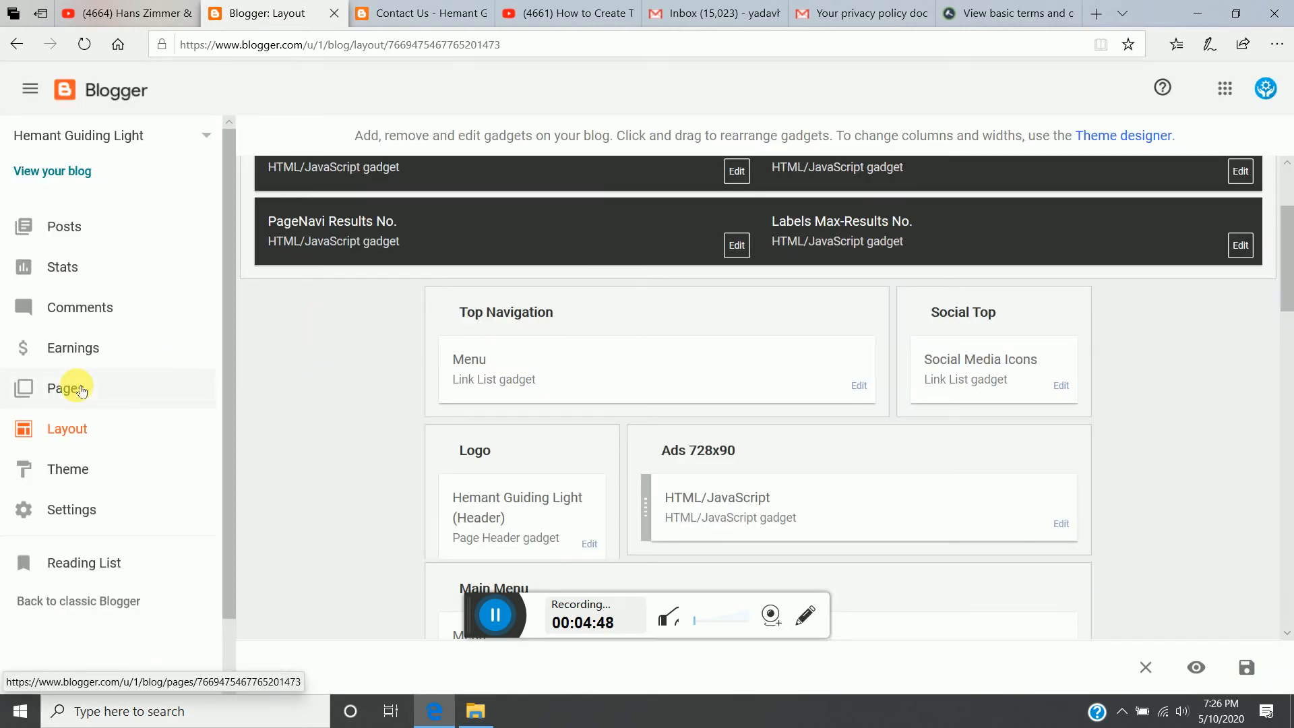
click(80, 390)
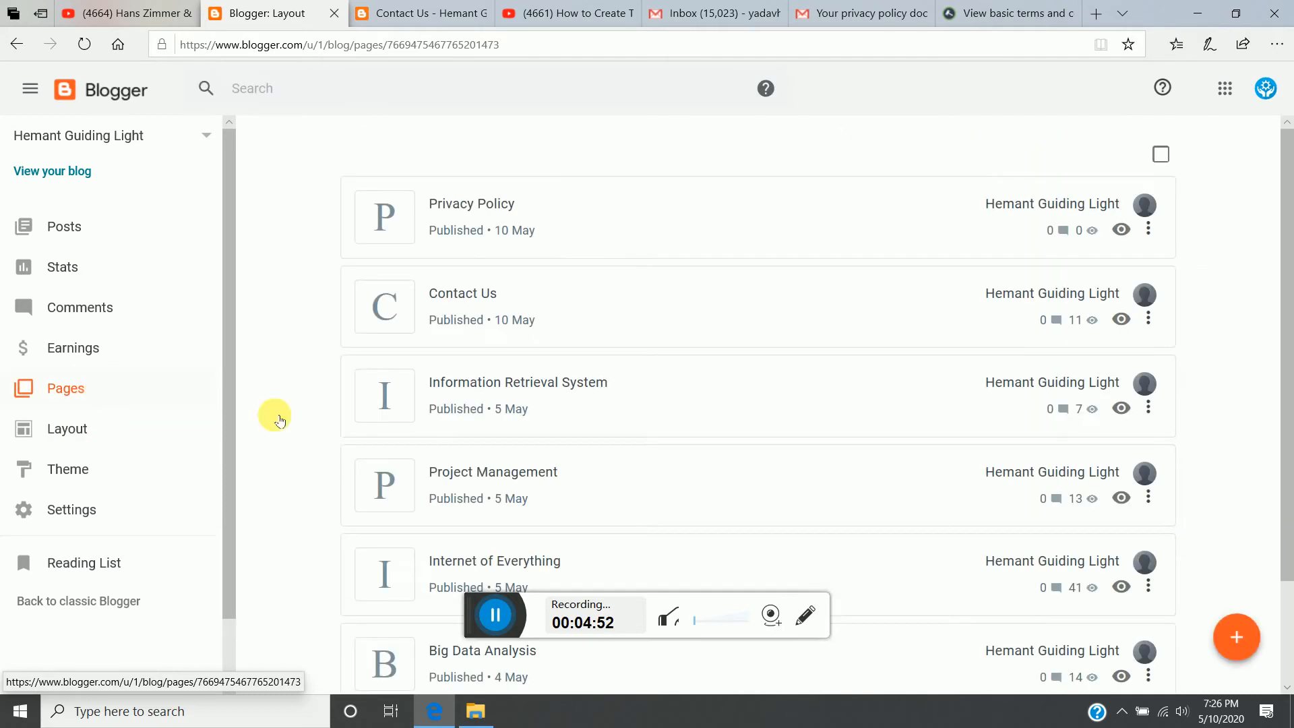
scroll(292, 433, down, 3)
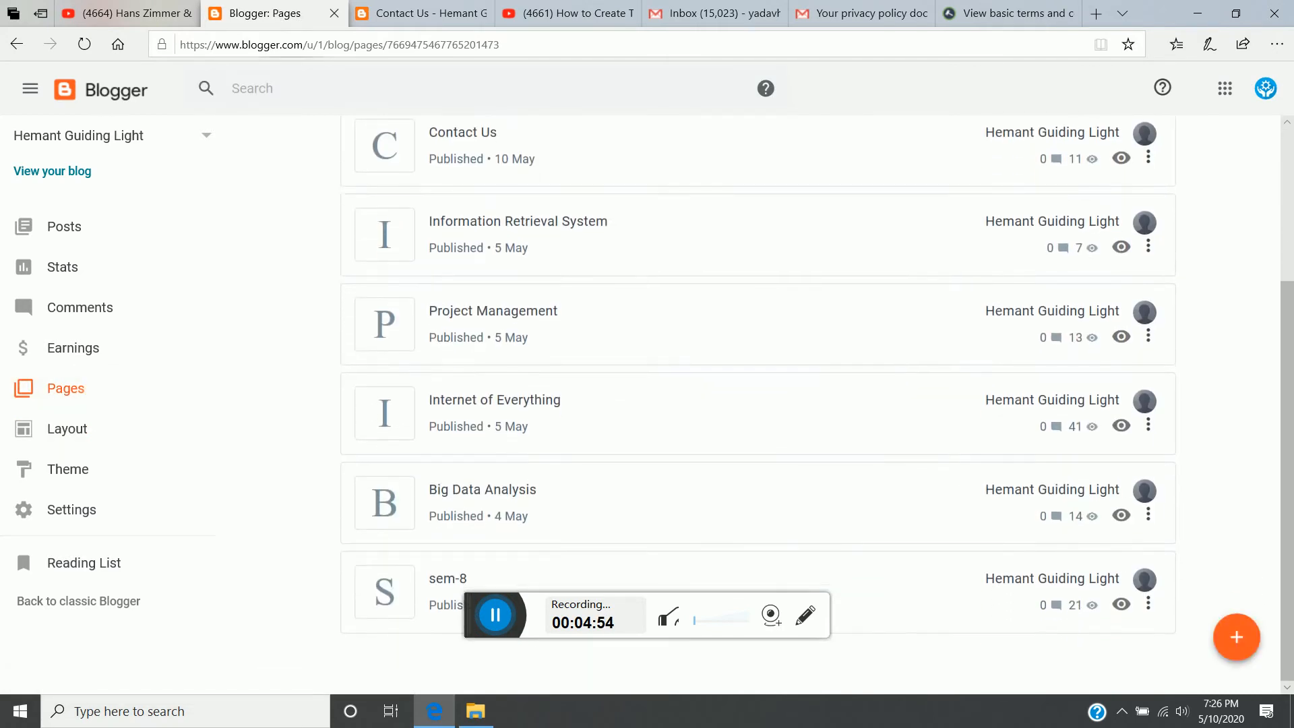
scroll(670, 438, up, 3)
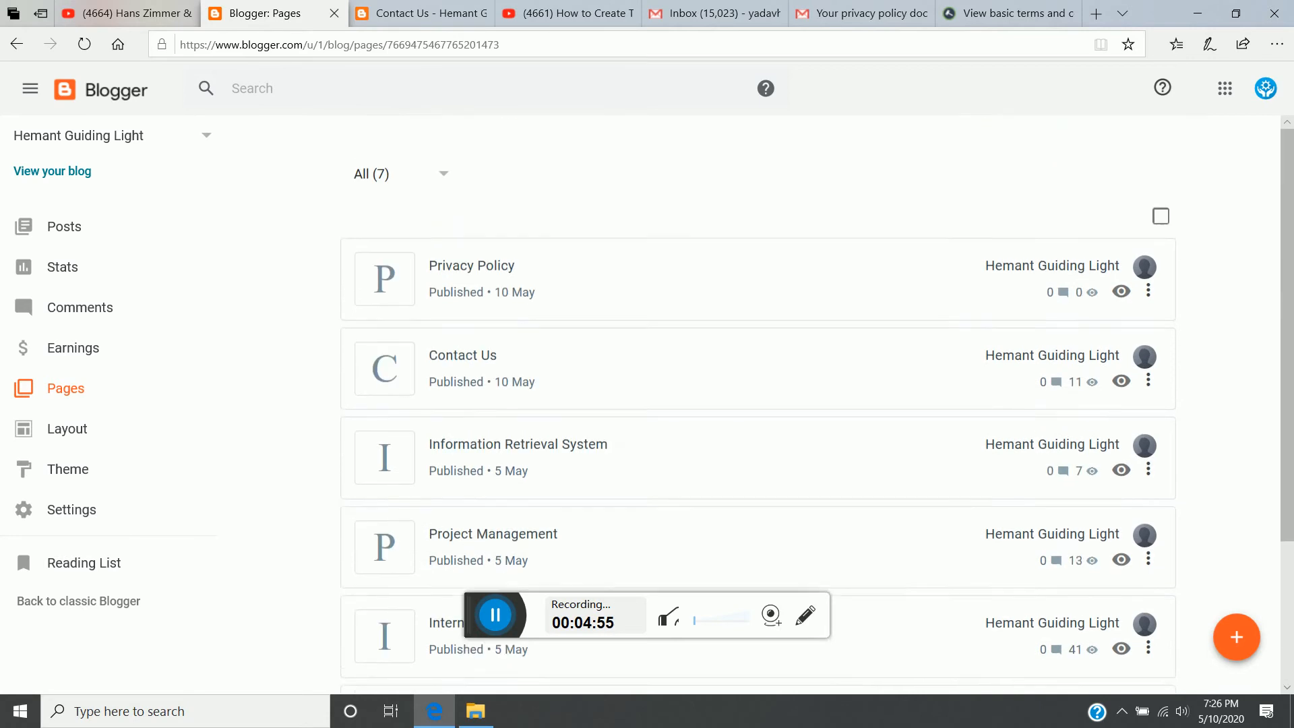
click(1238, 636)
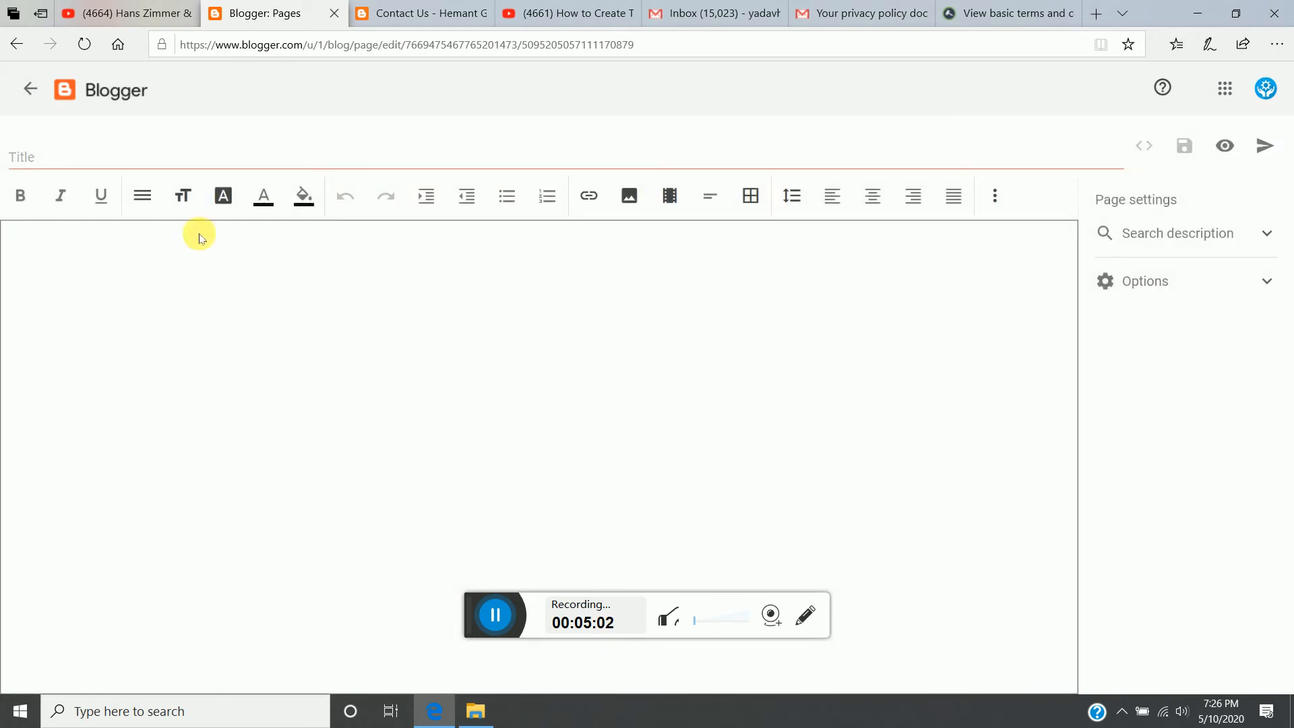
- Title the new page "Terms & Conditions" and paste the copied policy text into its body
click(46, 163)
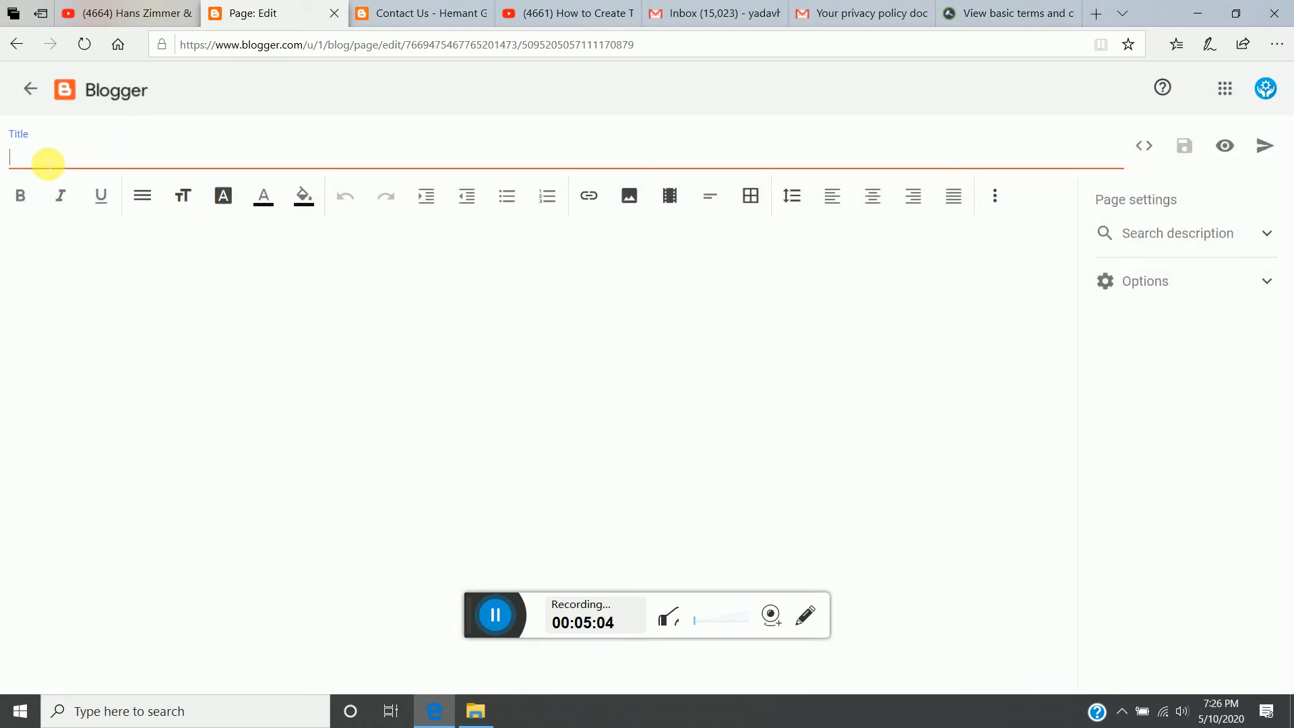
text(Terms & Conditions)
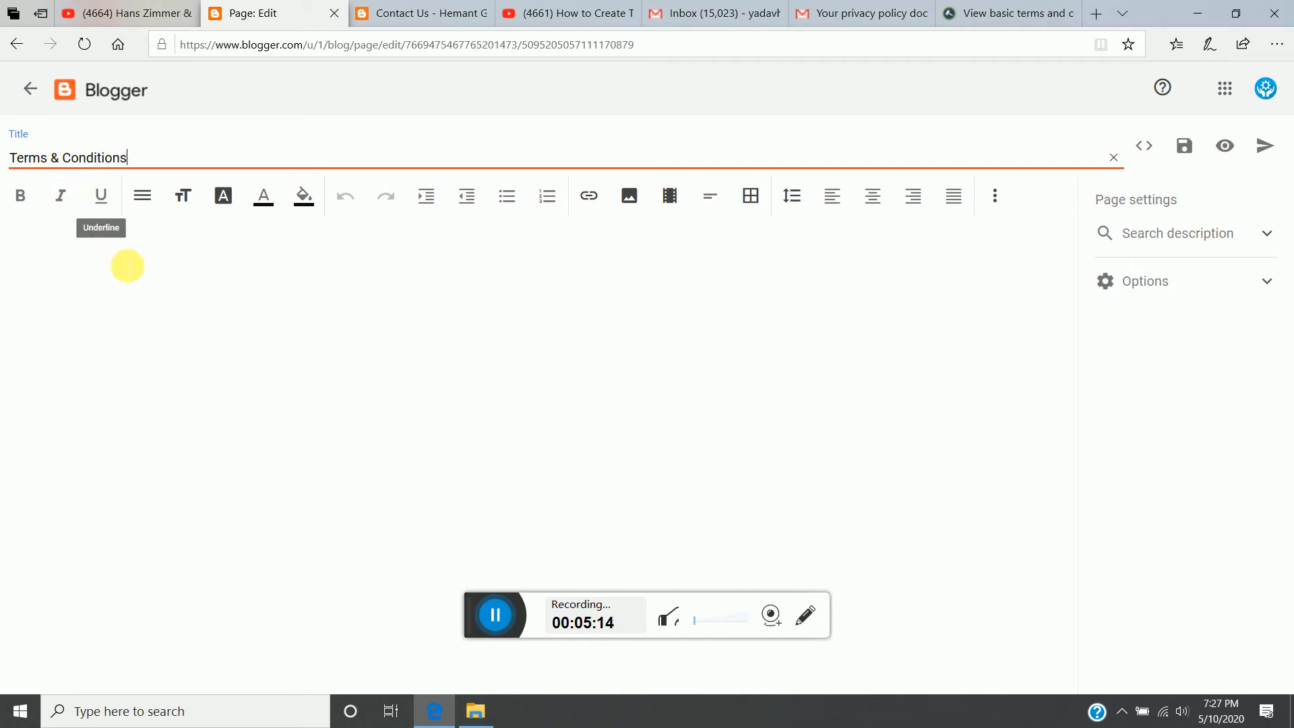
click(168, 314)
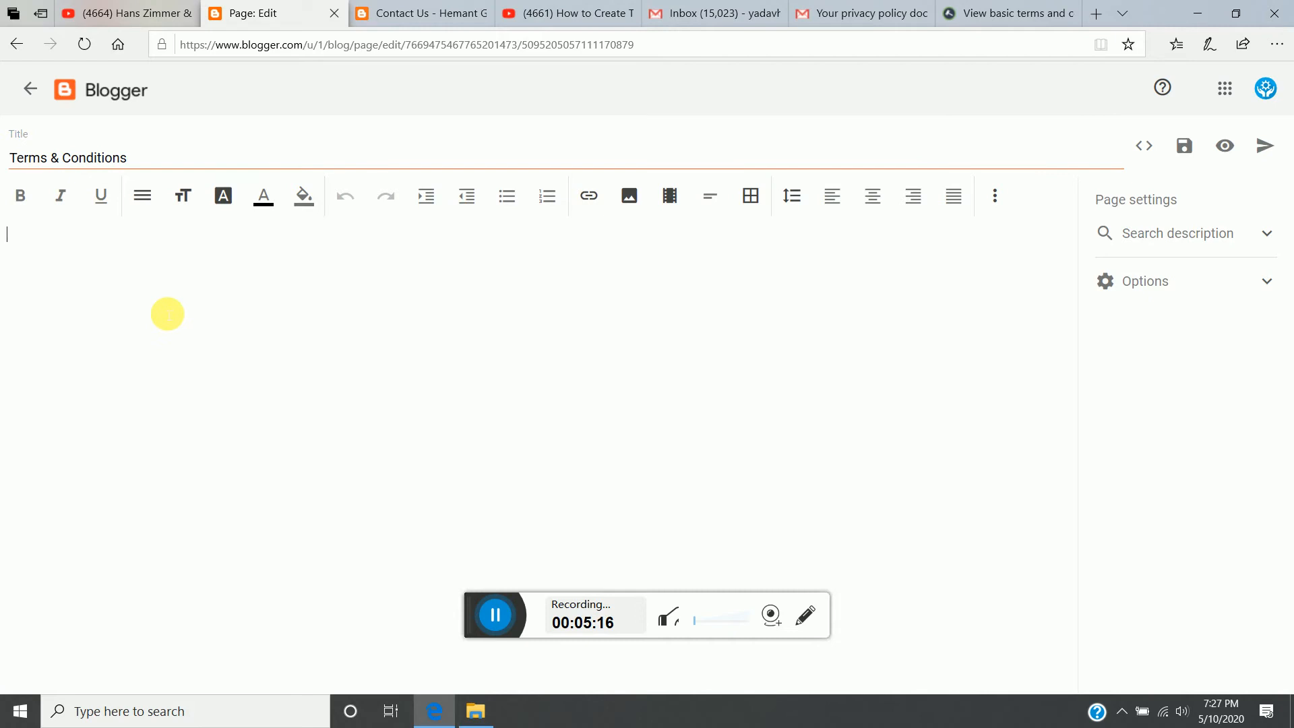
key(ctrl+v)
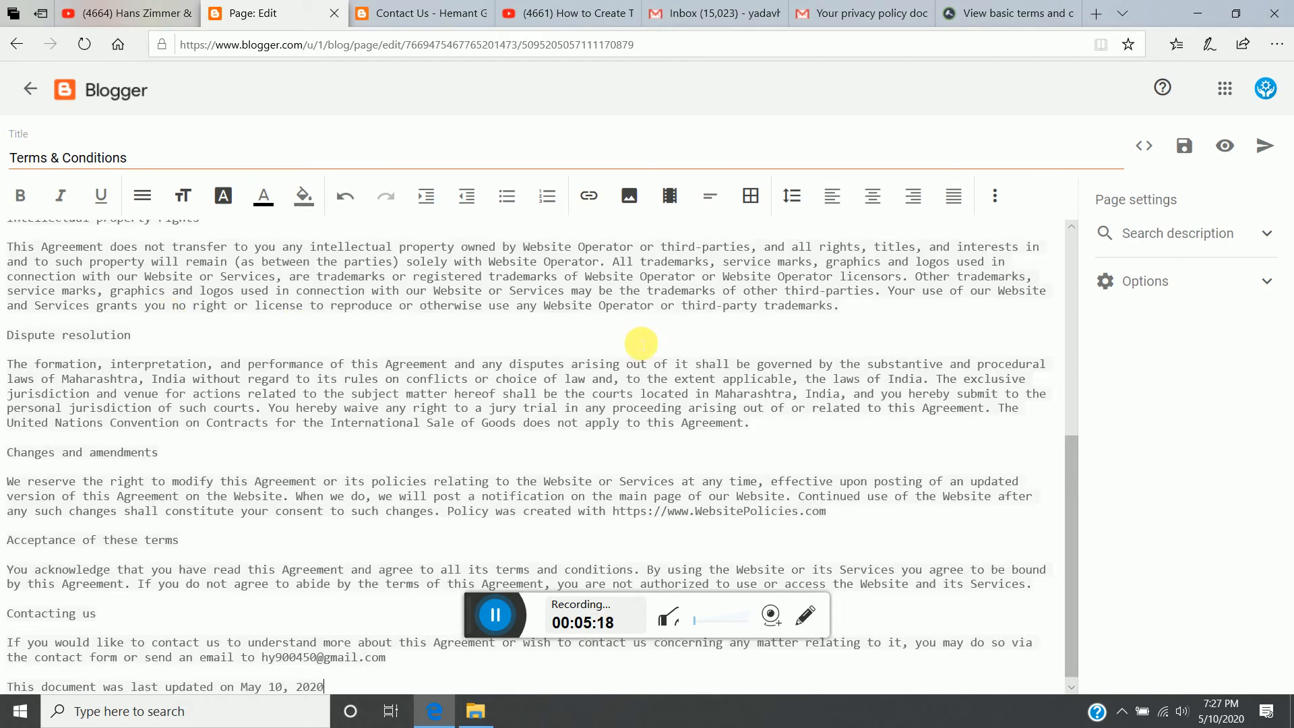
scroll(642, 344, down, 1)
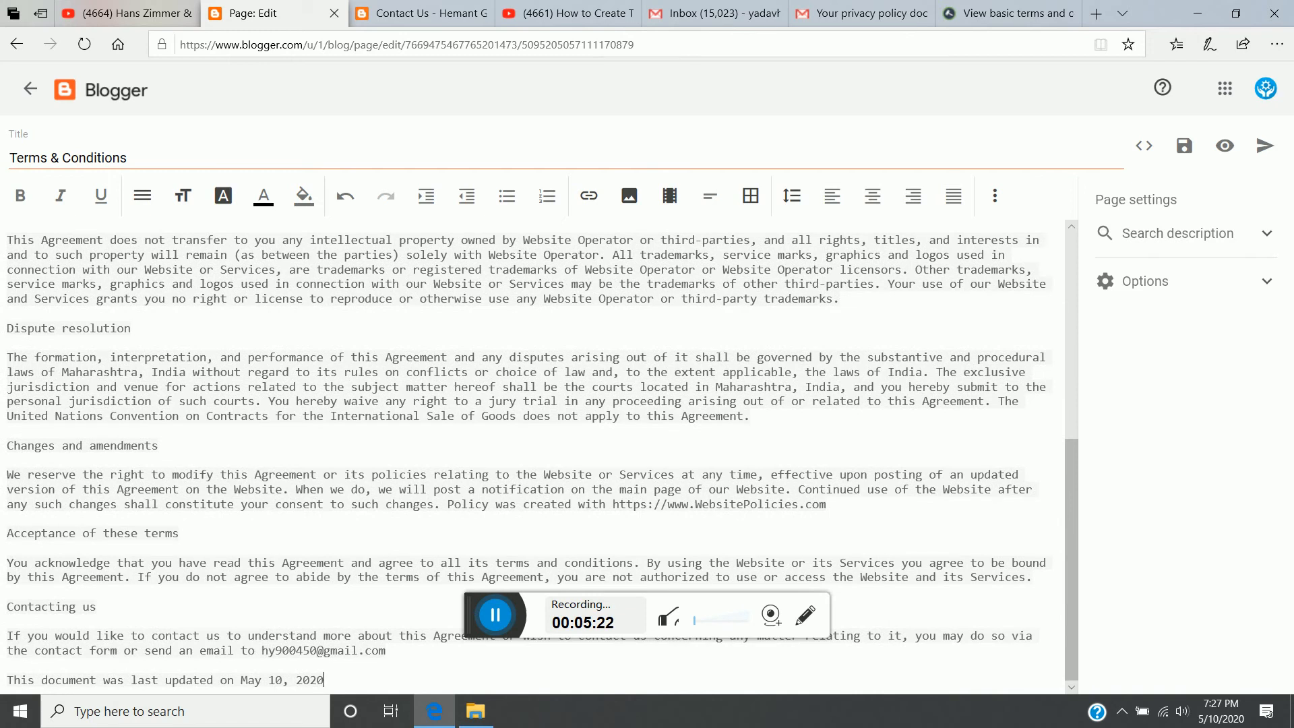
scroll(607, 398, up, 3)
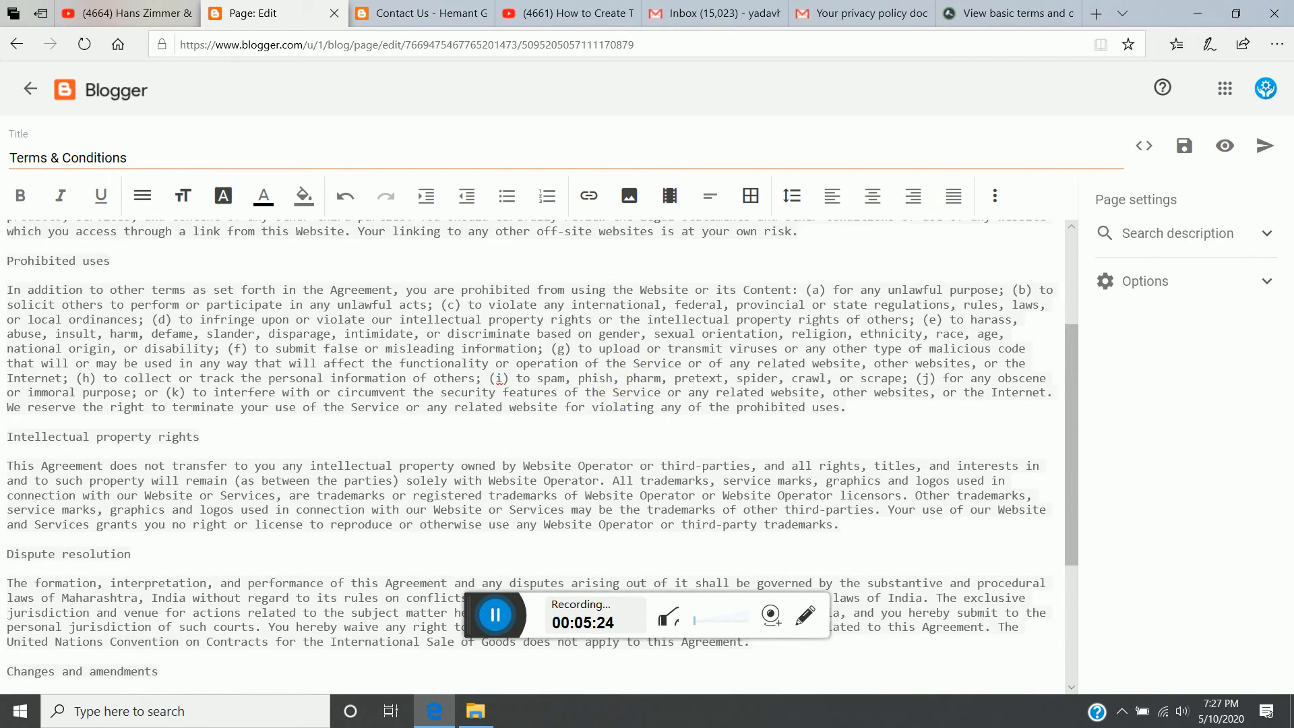
scroll(533, 458, up, 3)
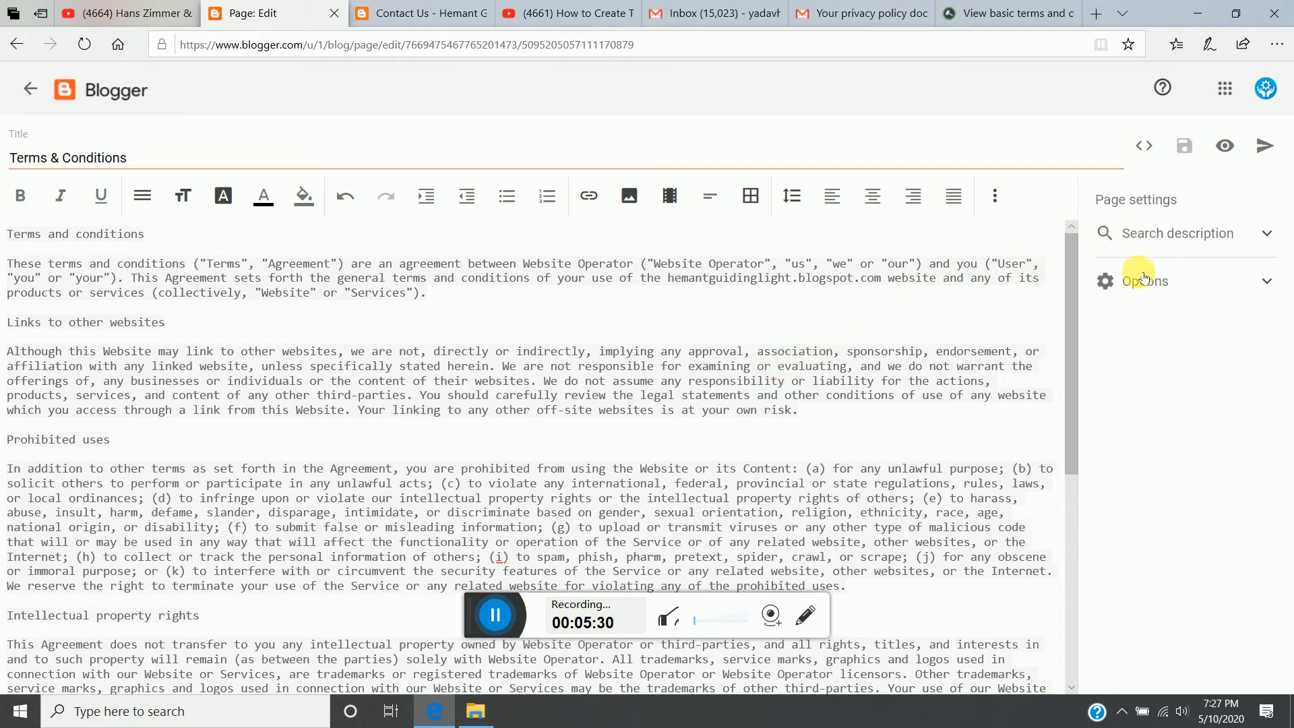
- Set the page's reader comments option to "Do not allow; hide existing"
click(1144, 277)
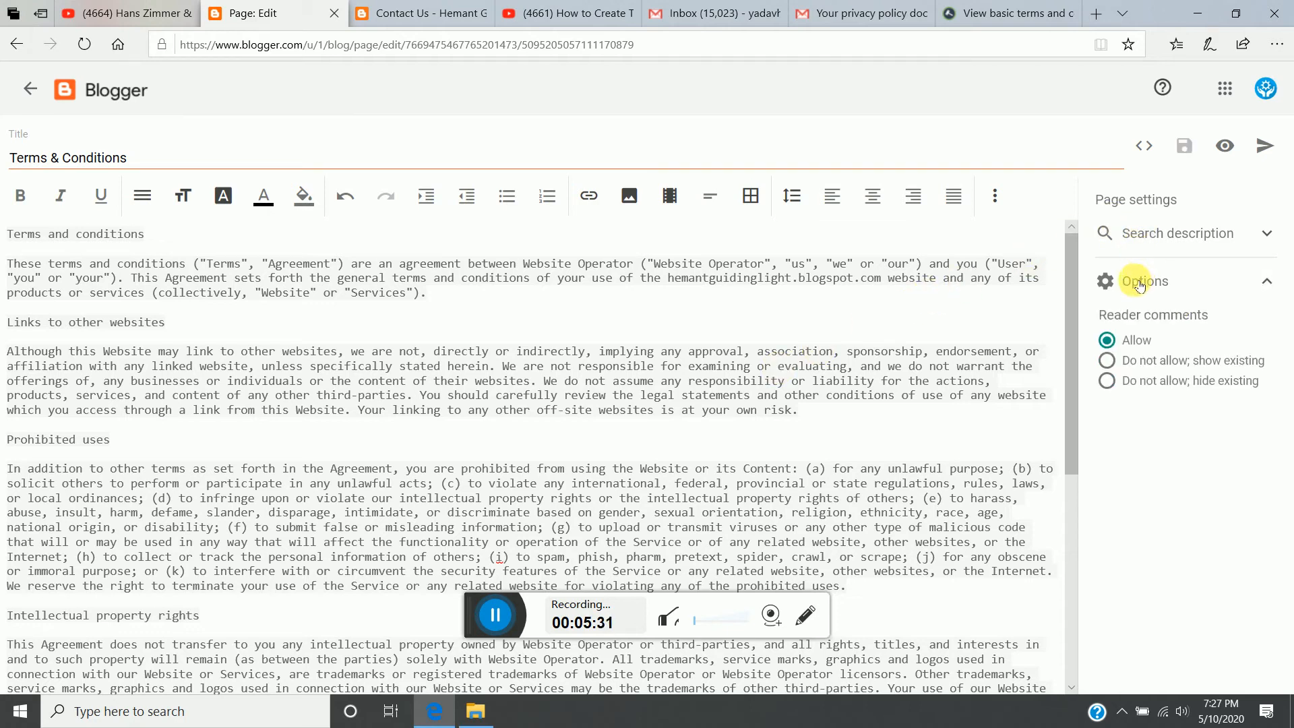
click(1107, 382)
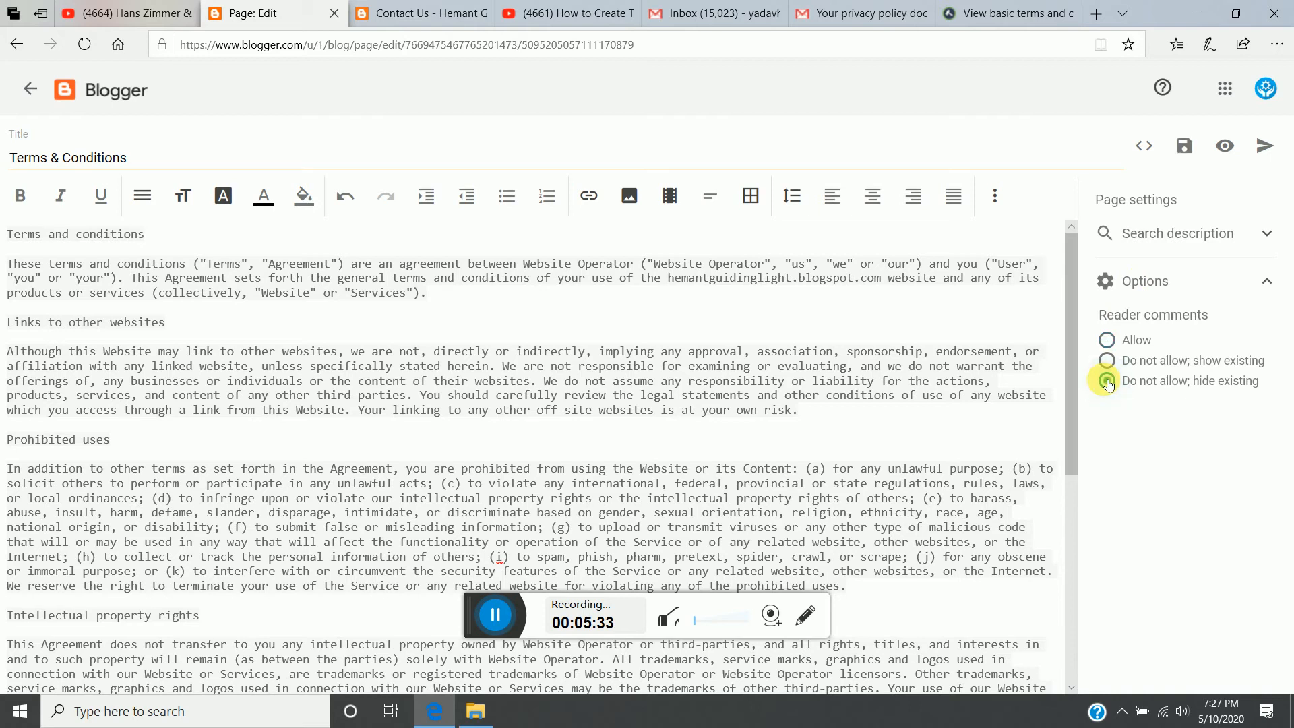
click(1173, 279)
- Save the Terms & Conditions page and publish it to the blog
click(1186, 148)
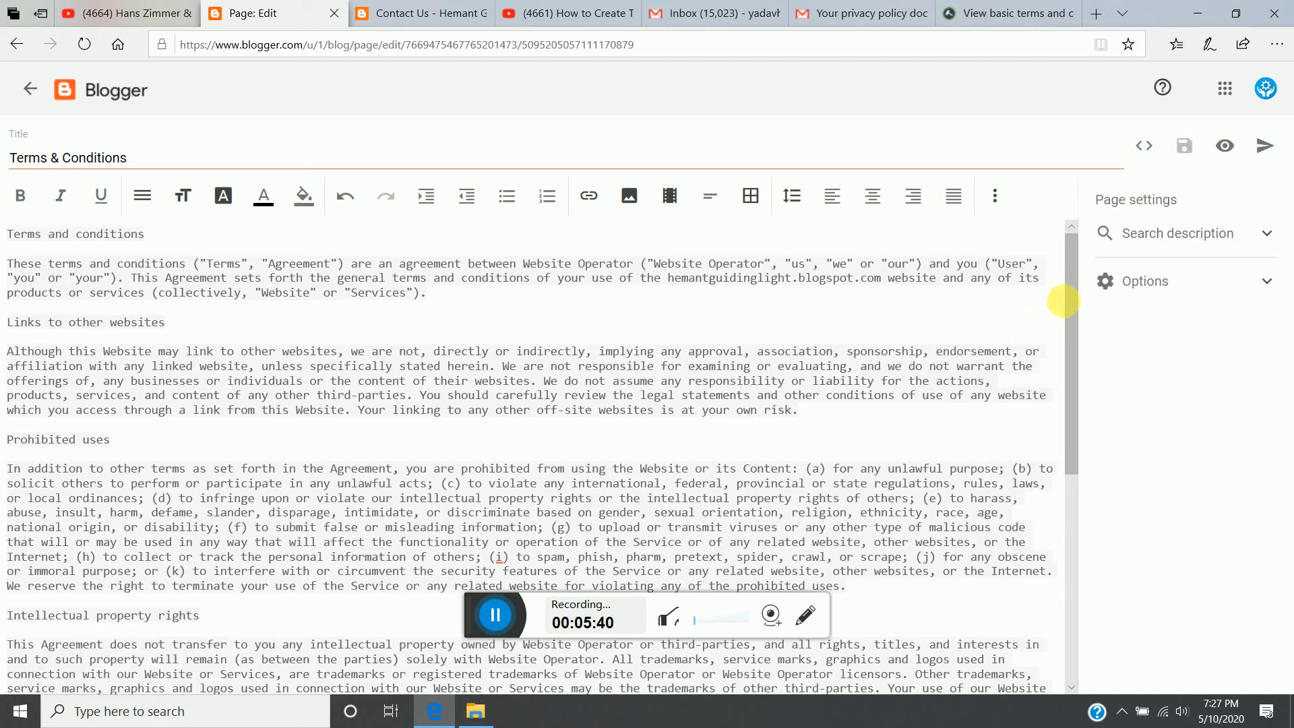
click(1265, 144)
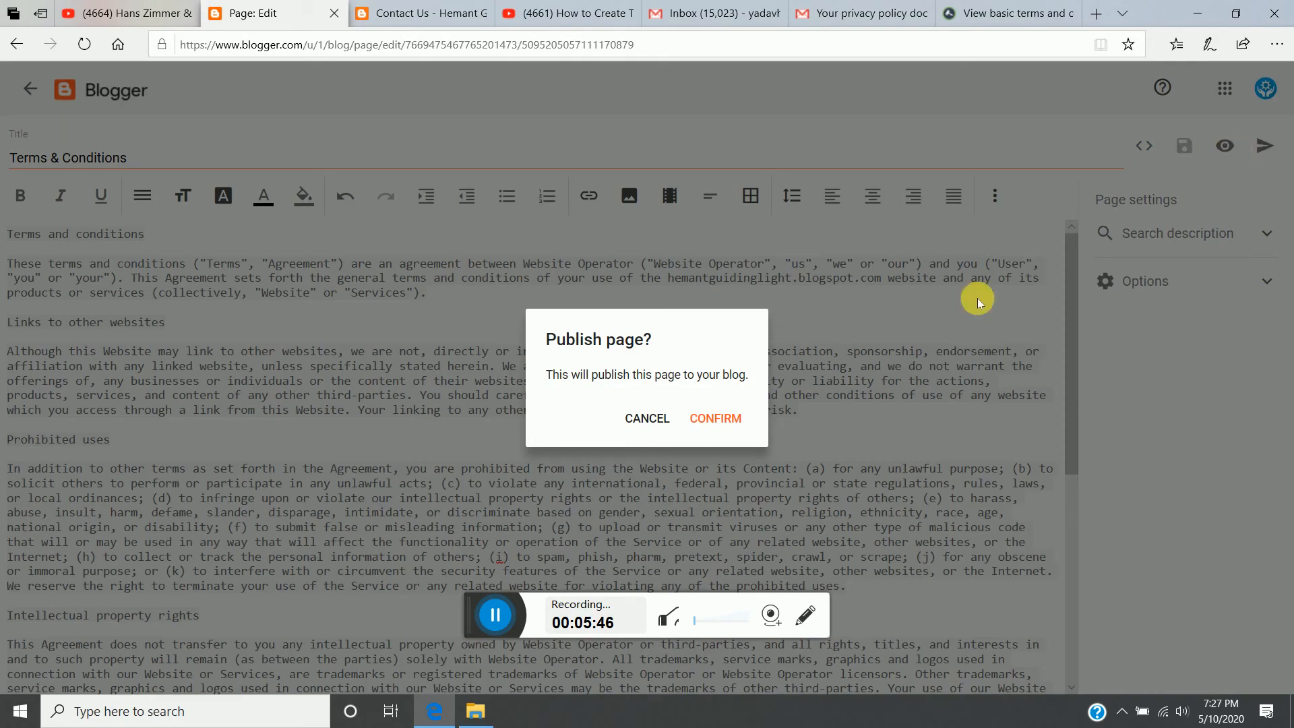
click(702, 419)
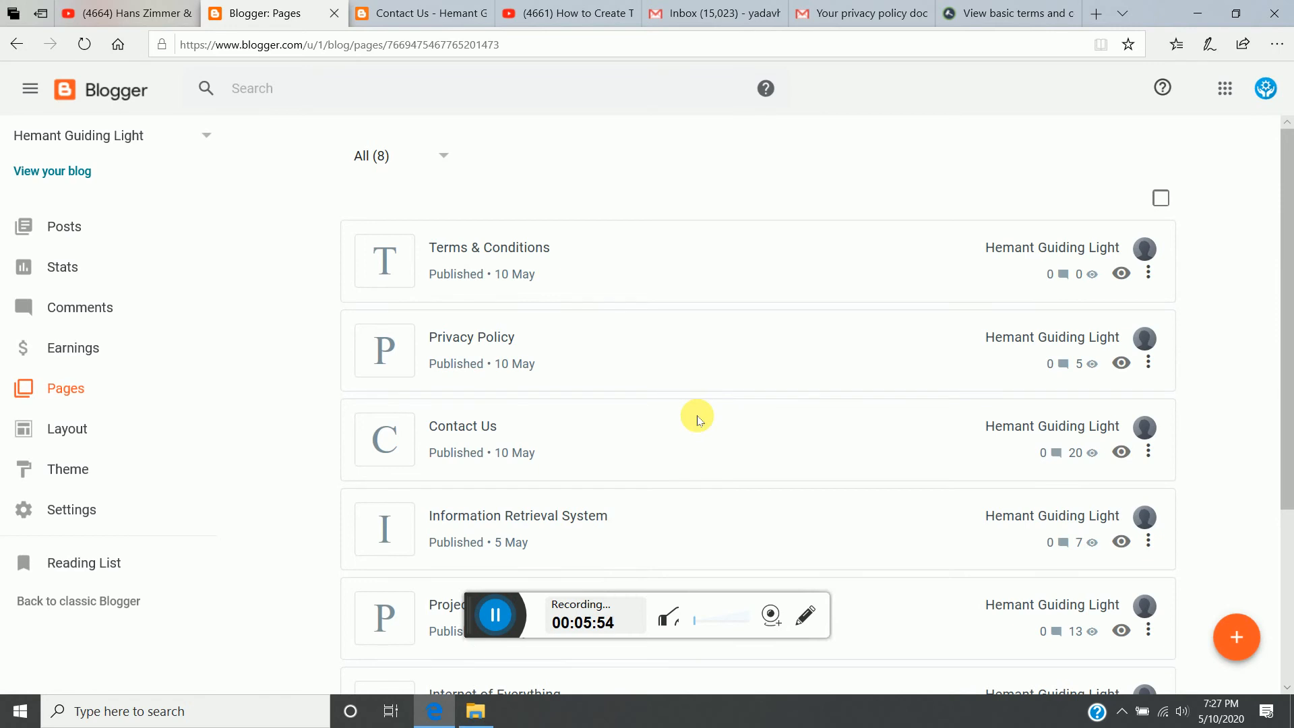
- View the published Terms & Conditions page on the blog and check its full policy text
click(1123, 275)
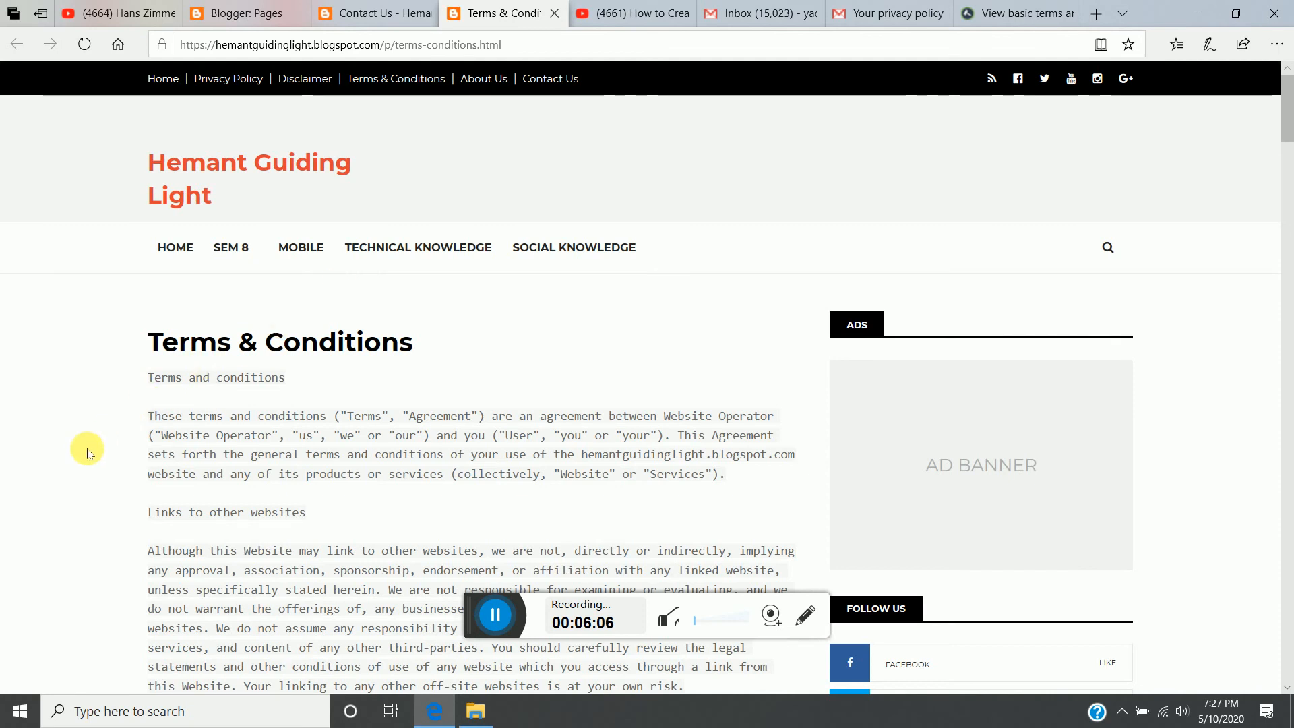
scroll(87, 449, down, 5)
scroll(648, 378, down, 15)
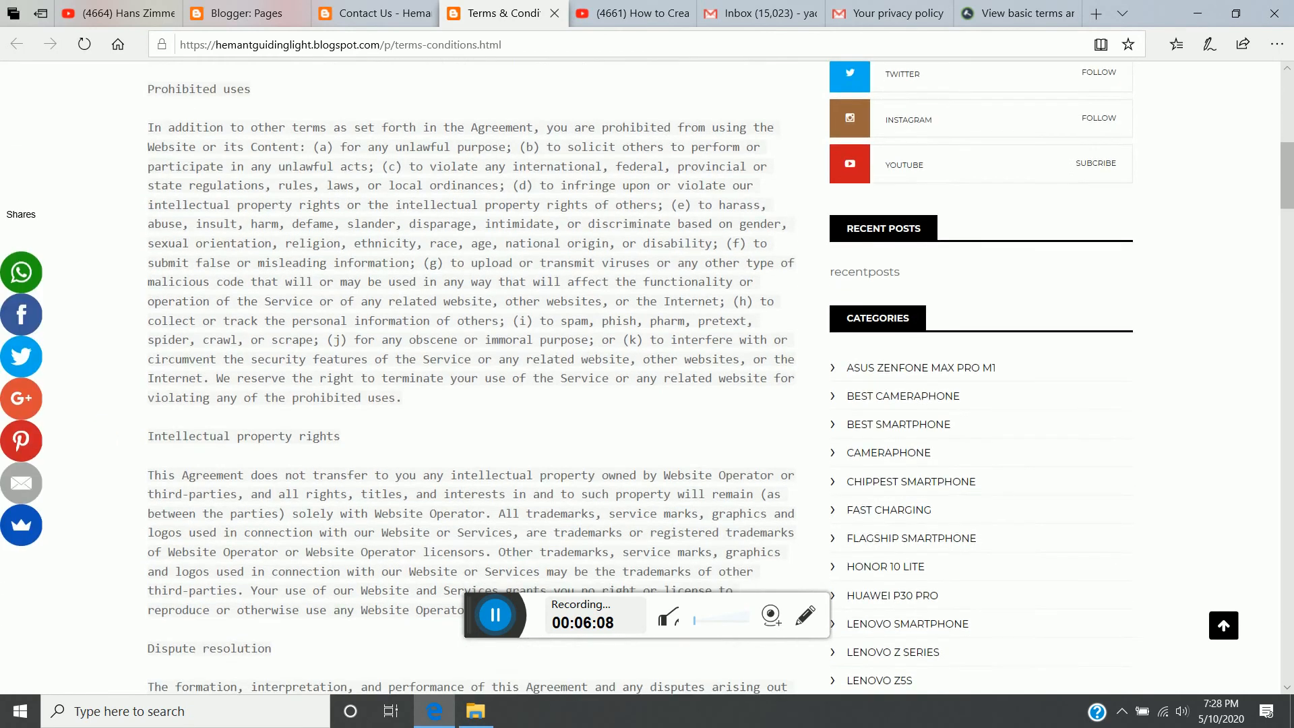
scroll(84, 338, down, 6)
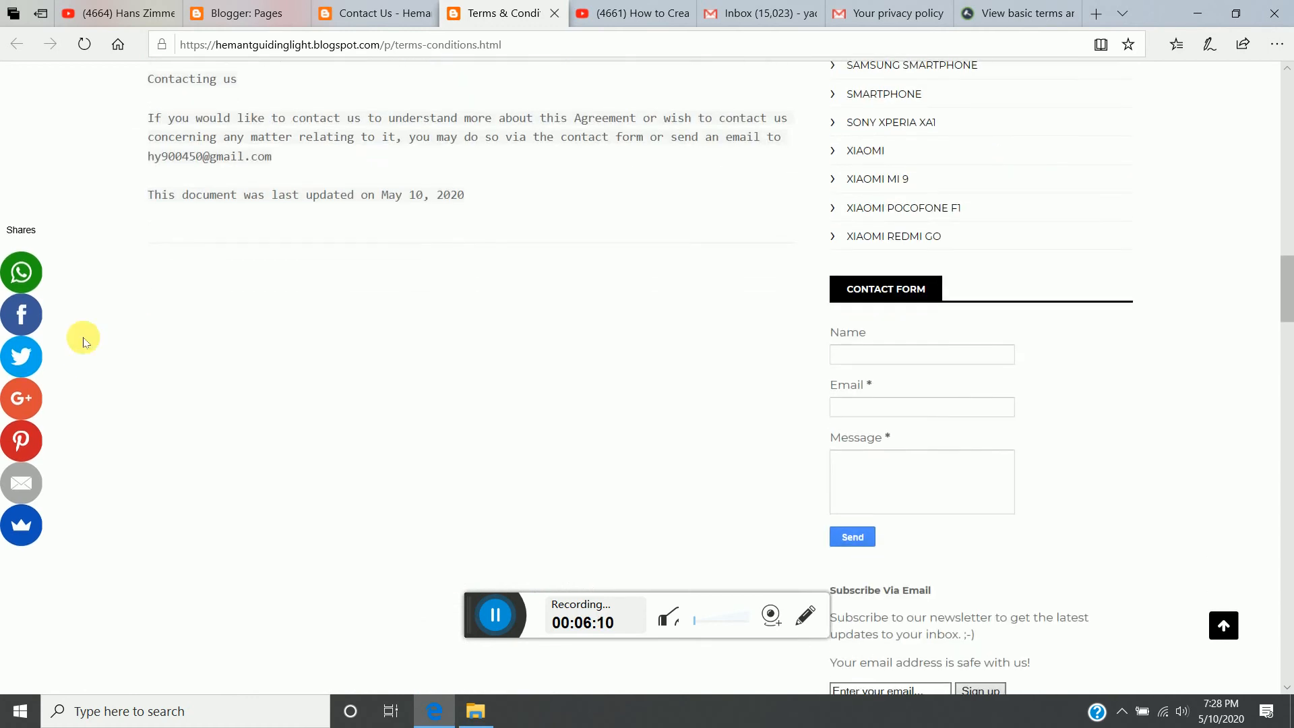
scroll(84, 337, up, 20)
scroll(136, 283, up, 2)
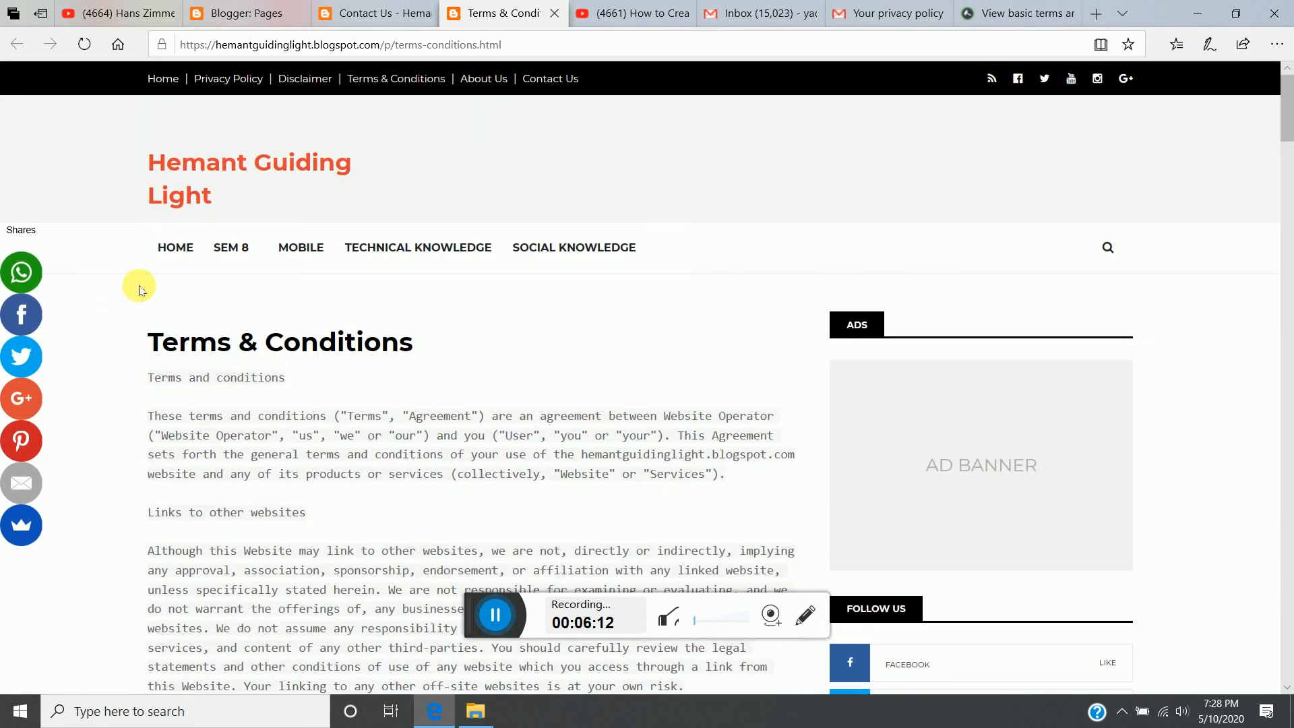
- Select the published page's web address, and return to Blogger to open the blog's layout
click(535, 45)
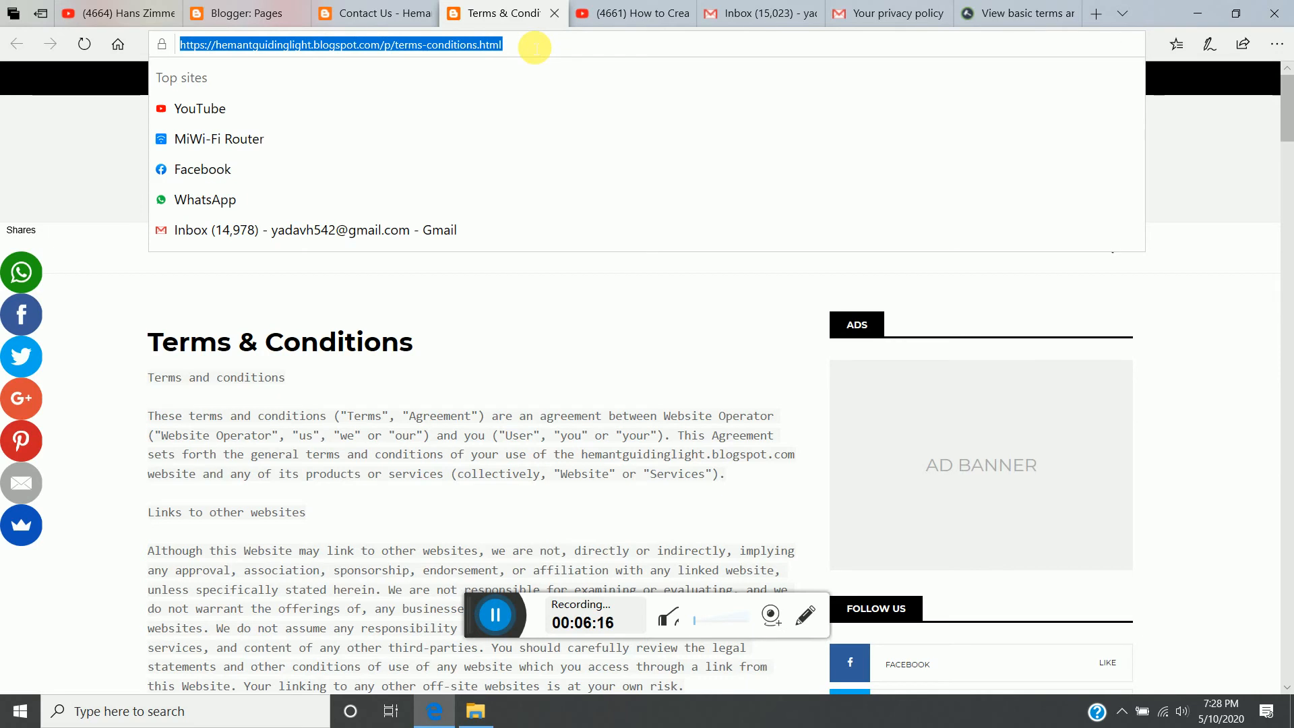
click(75, 404)
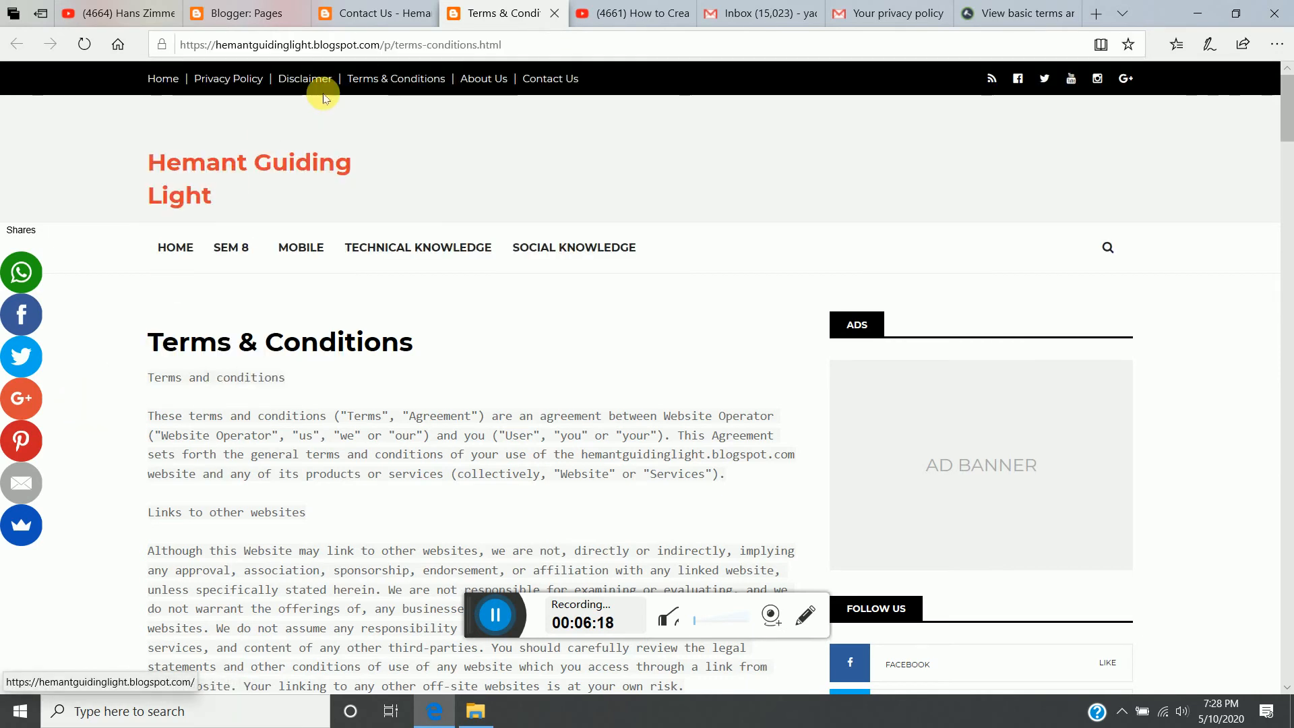
click(363, 17)
click(255, 10)
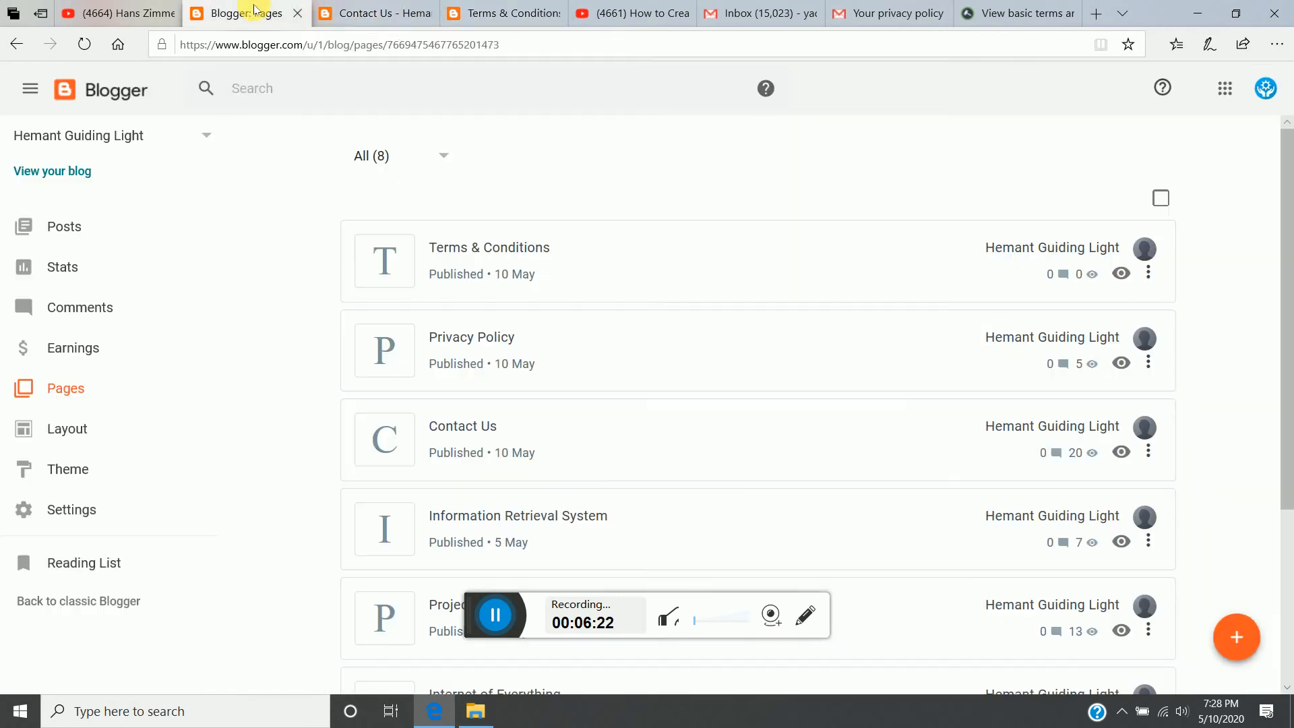
click(146, 448)
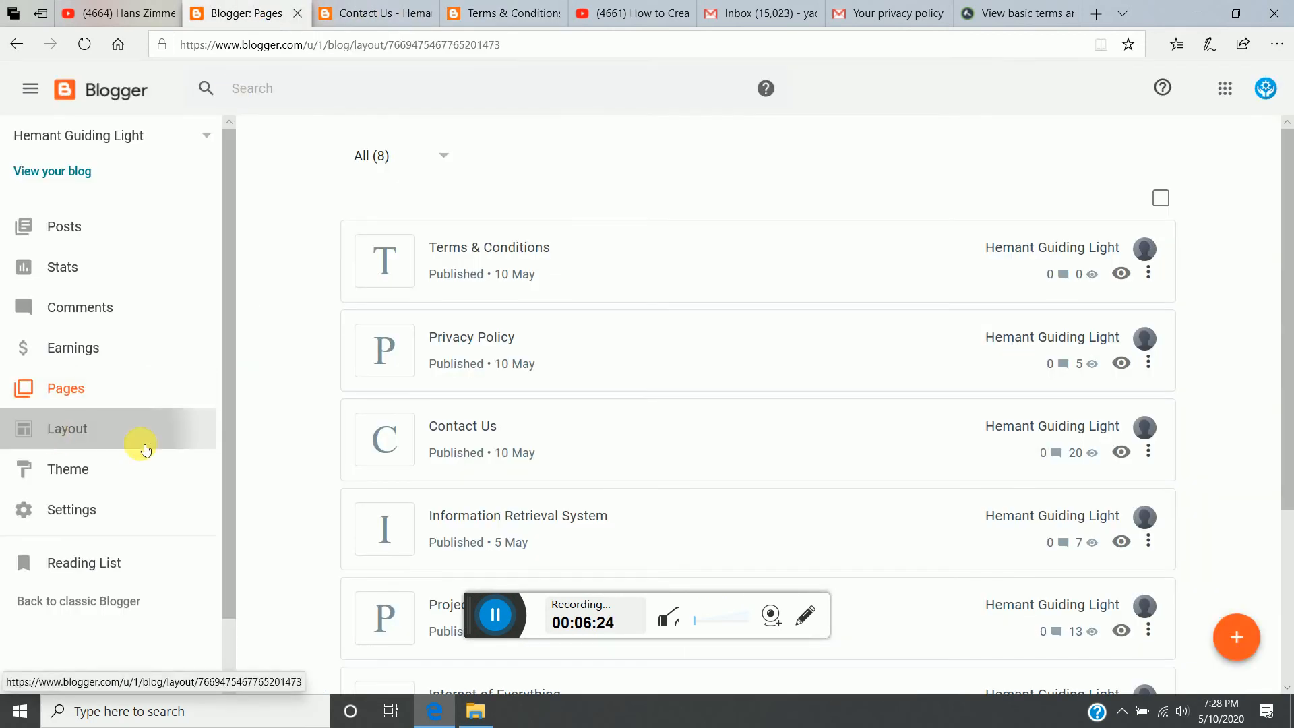